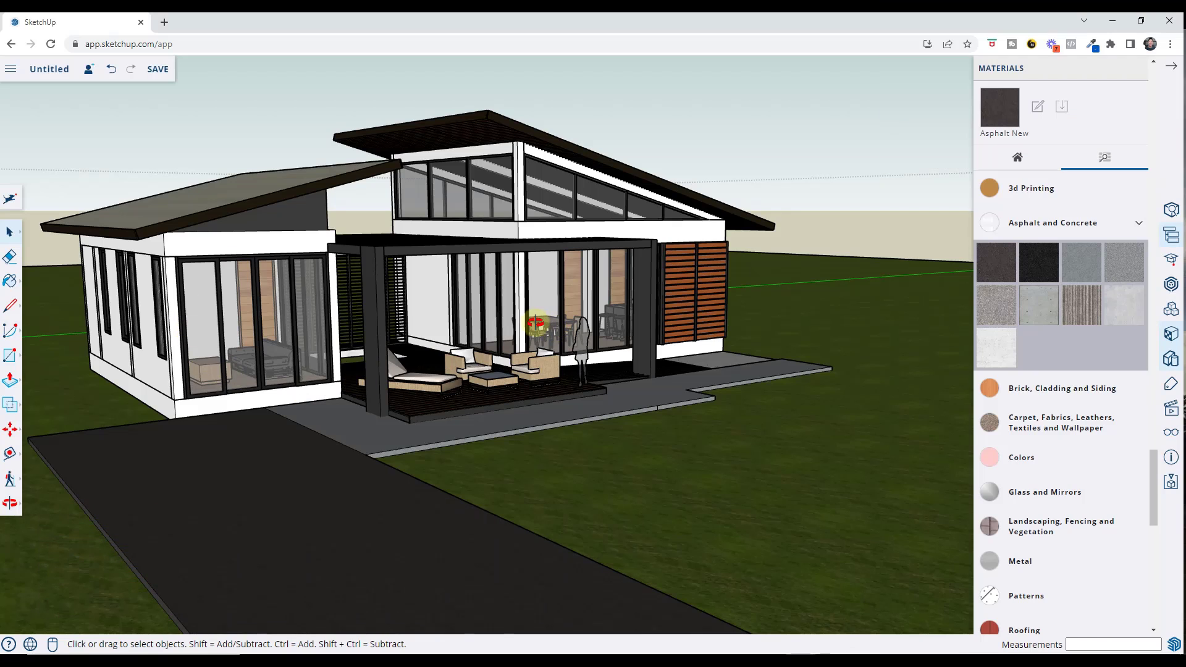
# Orbit the house model and rename the untitled file for rendering so it saves
pyautogui.moveTo(537, 322); pyautogui.dragTo(780, 322, button='middle')
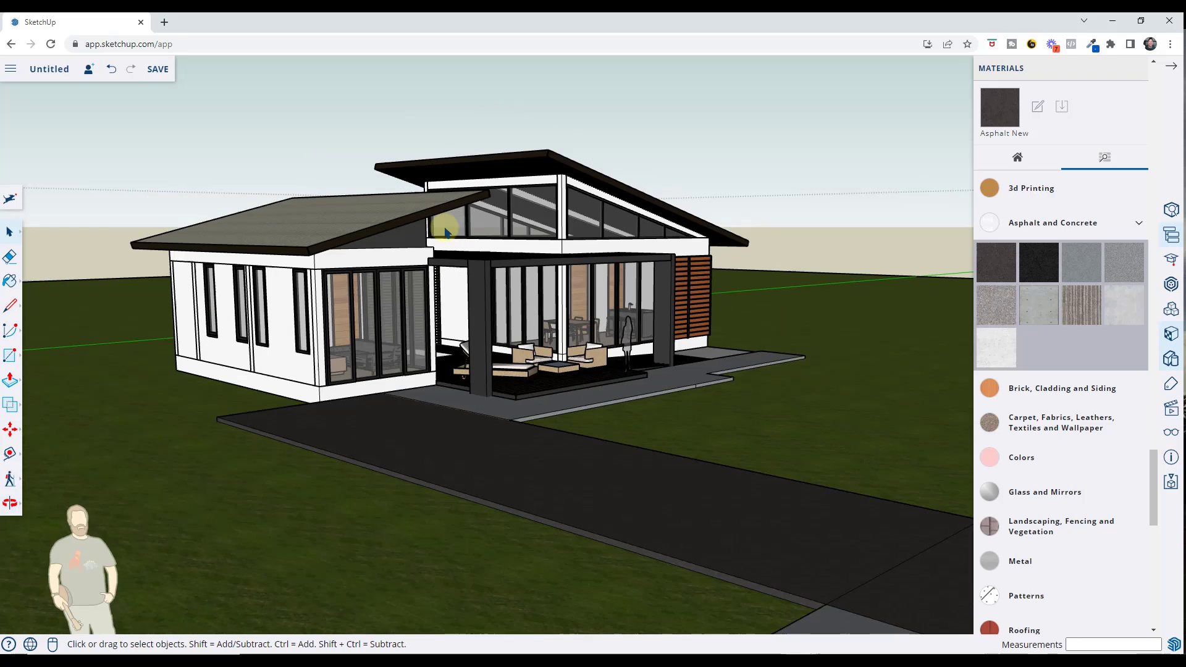
pyautogui.moveTo(445, 232); pyautogui.dragTo(489, 251, button='middle')
pyautogui.moveTo(694, 273); pyautogui.dragTo(593, 275, button='middle')
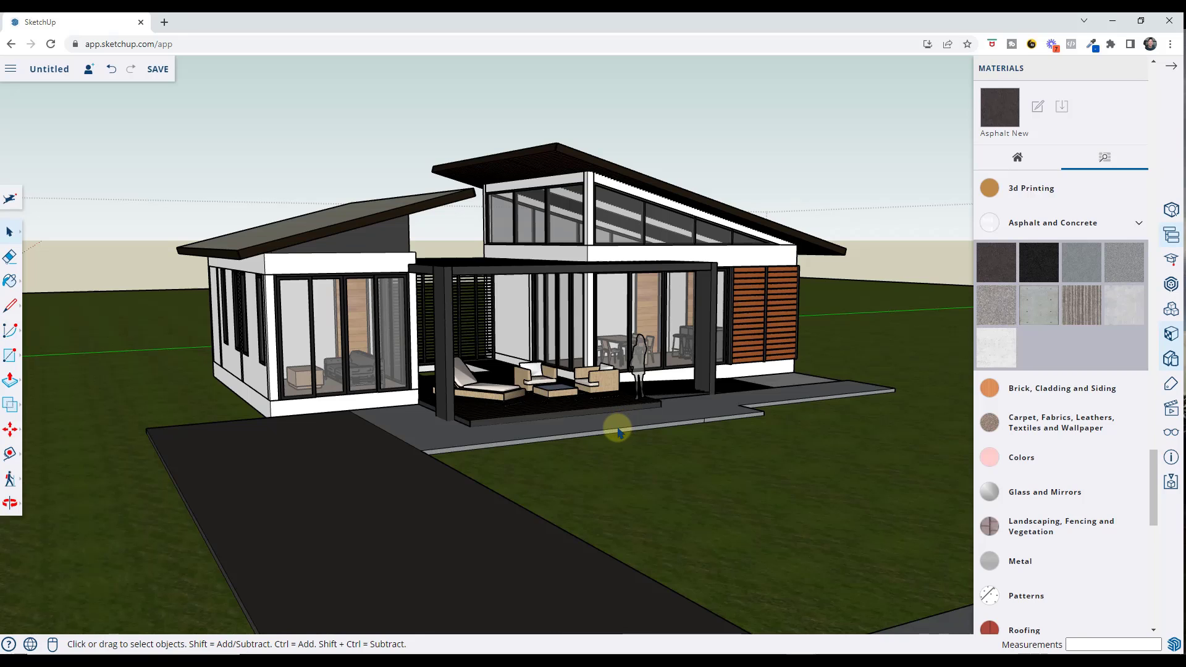
pyautogui.moveTo(641, 416); pyautogui.dragTo(656, 416, button='middle')
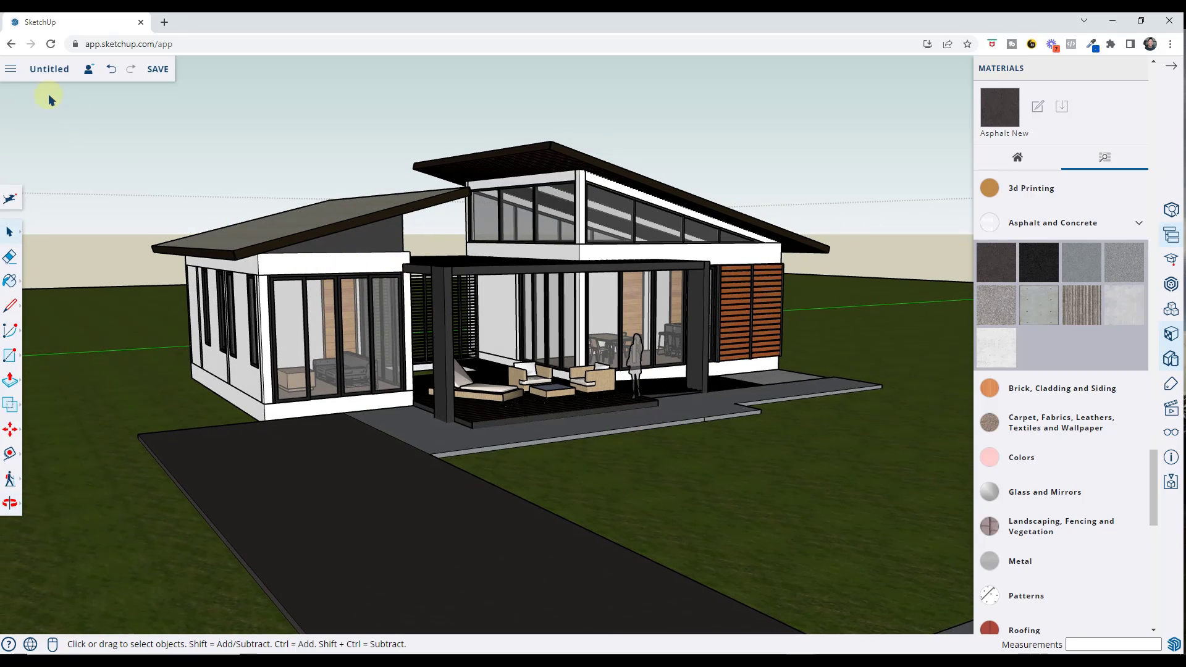
pyautogui.click(10, 69)
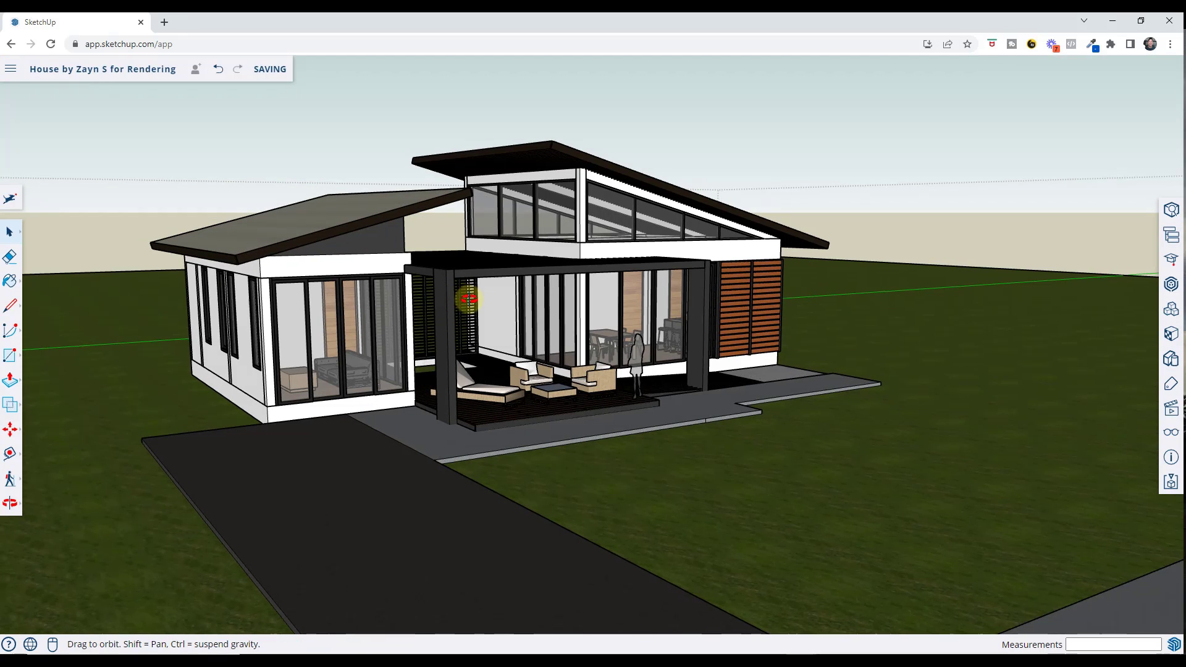
pyautogui.moveTo(469, 300); pyautogui.dragTo(461, 297)
pyautogui.press('space')
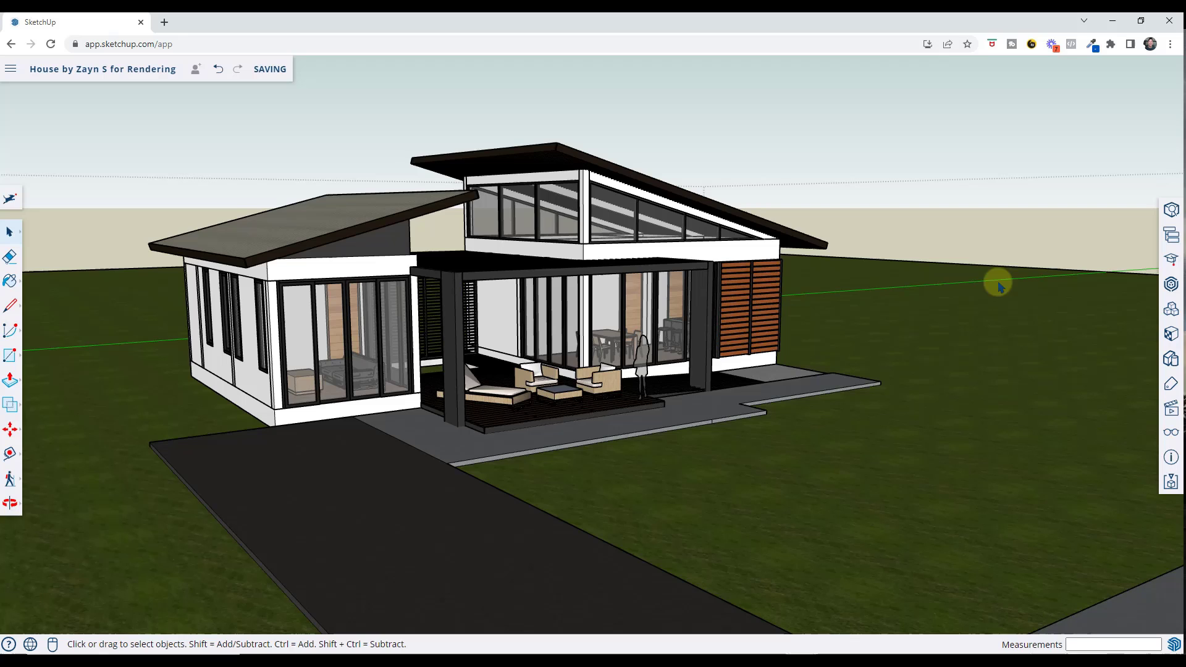
# Briefly show the model's 3D Warehouse source screenshot in Snipping Tool, then return
pyautogui.hotkey('alt', 'Tab')
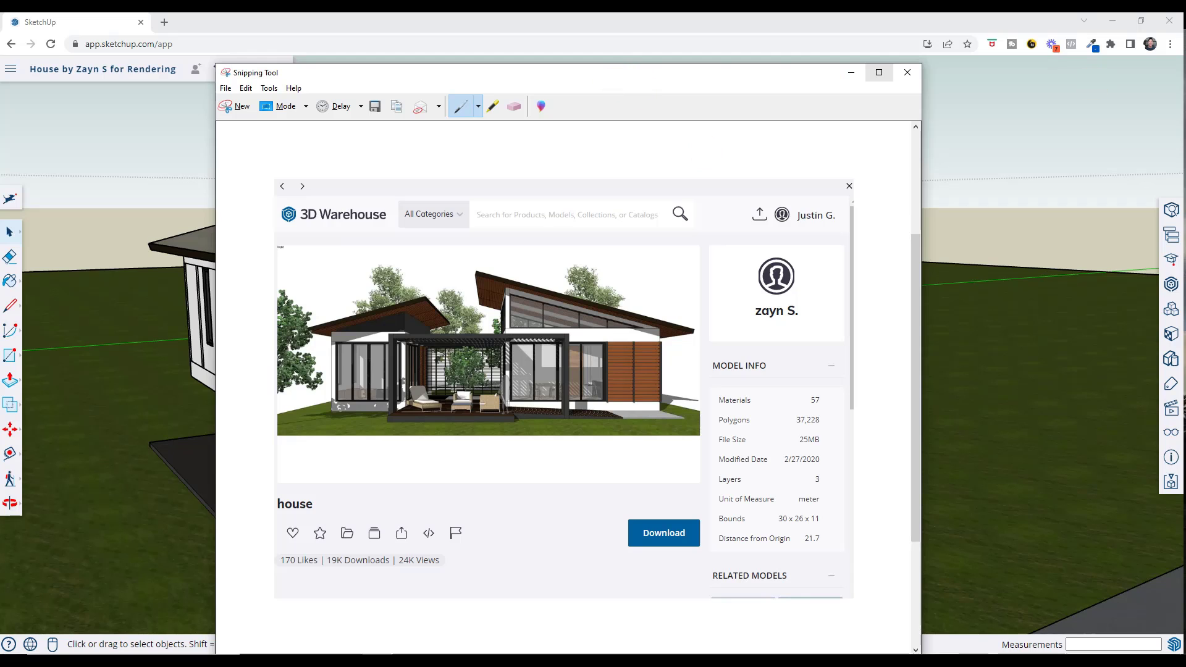
pyautogui.hotkey('alt', 'Tab')
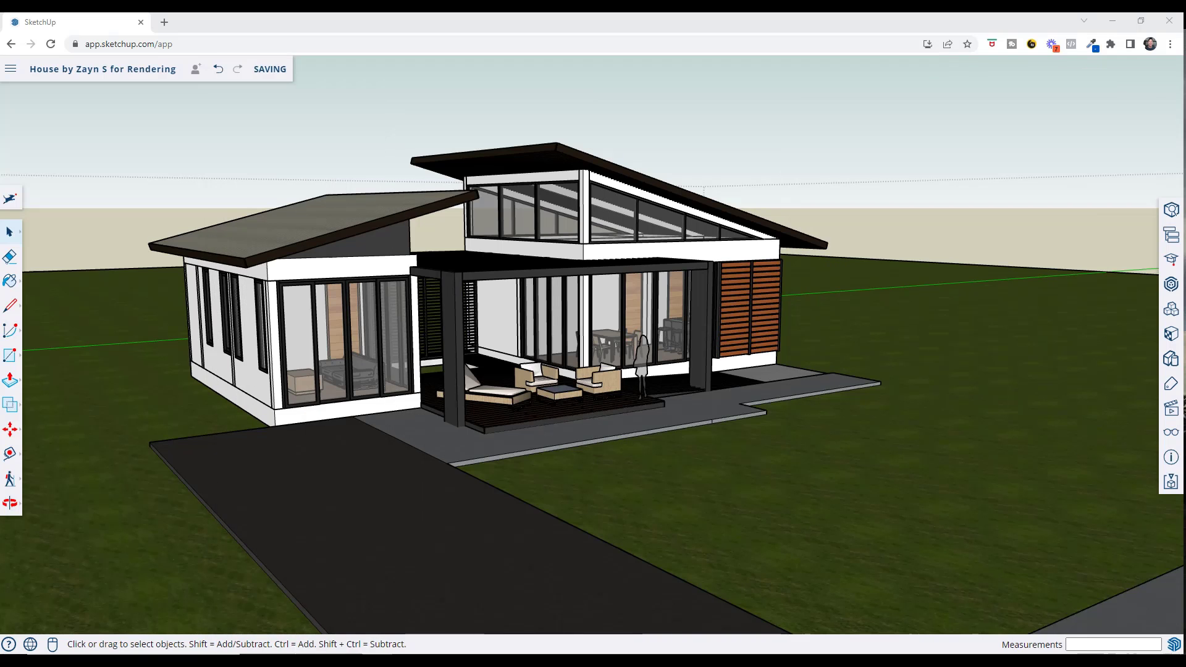
pyautogui.moveTo(449, 291); pyautogui.dragTo(439, 291, button='middle')
# Download the house model as an SKP file in the 2021 and newer version
pyautogui.click(10, 70)
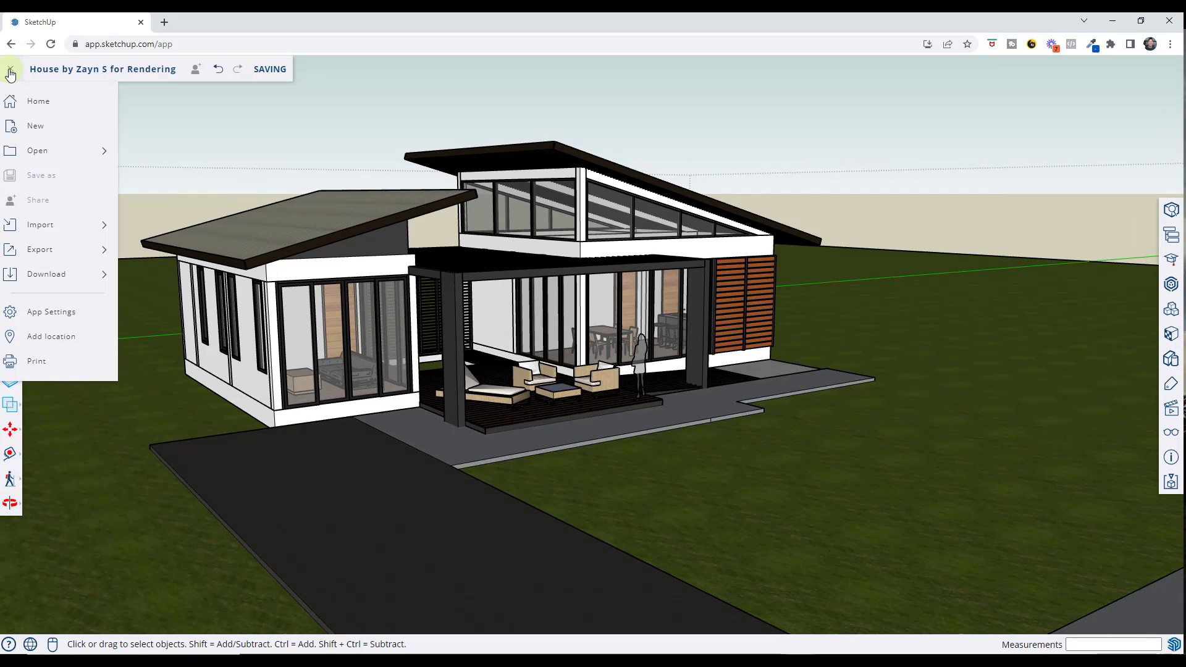
pyautogui.click(45, 279)
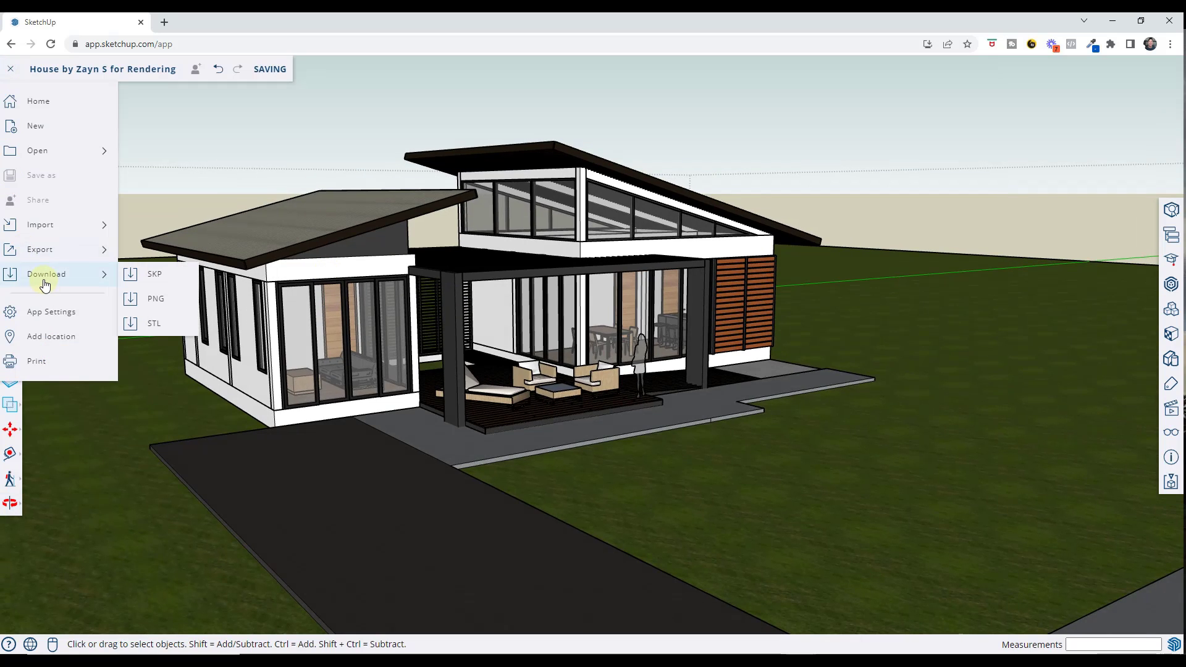
pyautogui.click(156, 273)
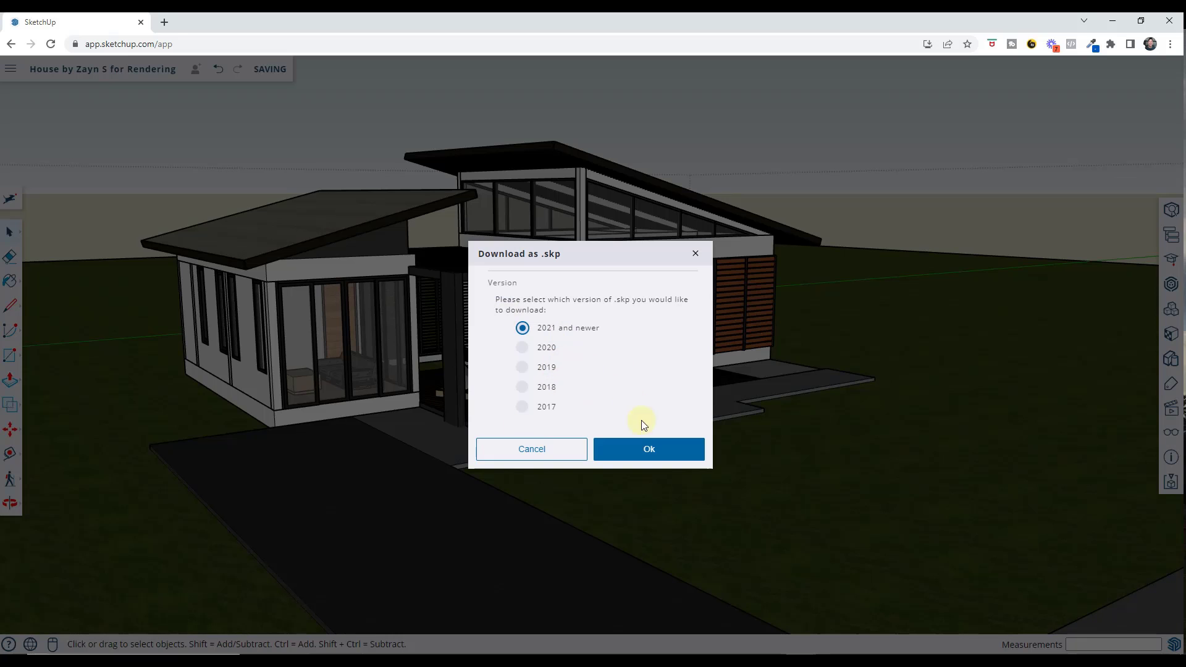
pyautogui.click(644, 449)
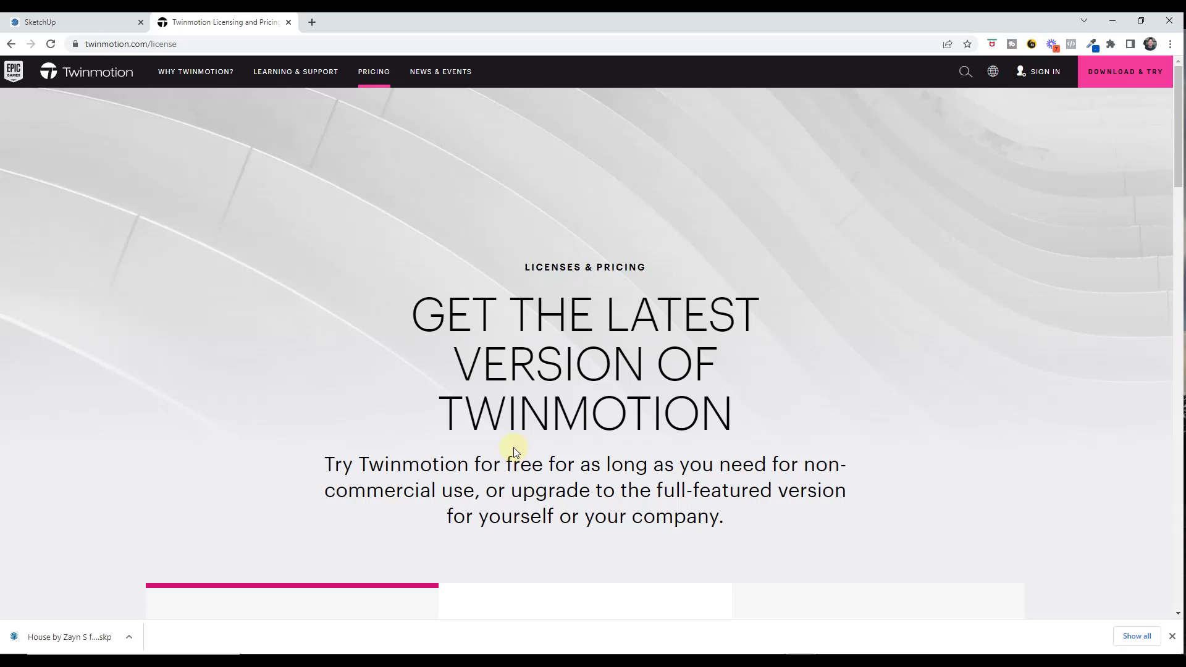
# Use the Free trial card's Download Now on twinmotion.com/license and scroll to the launcher section
pyautogui.scroll(-2, 701, 415)
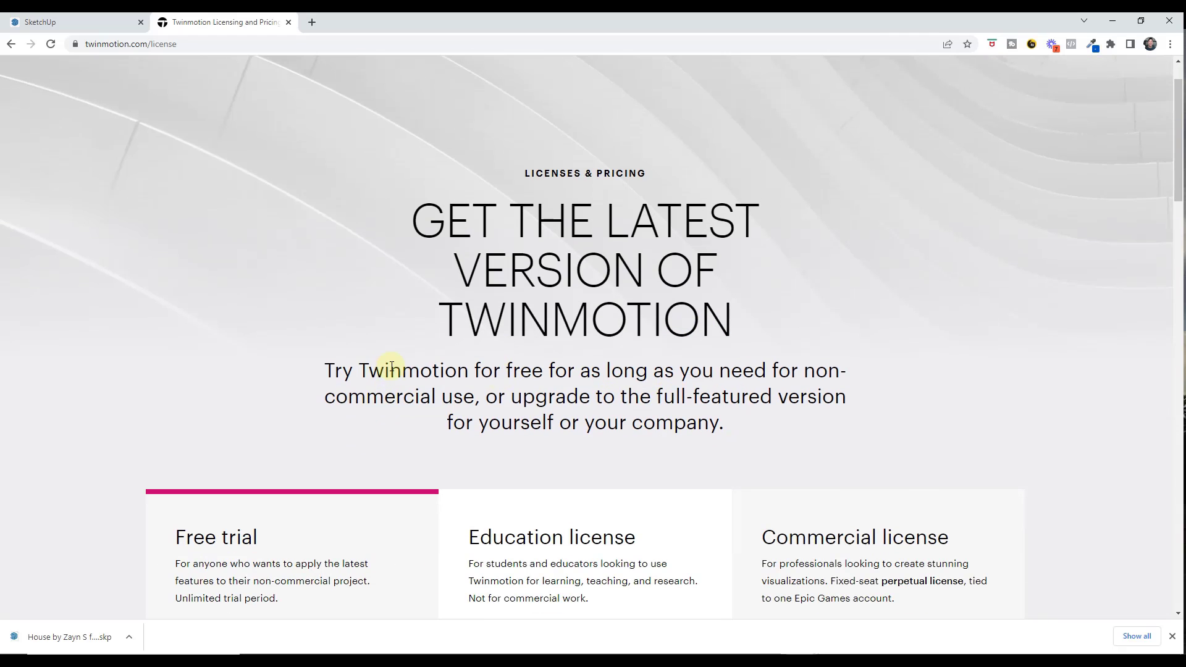
pyautogui.scroll(2, 392, 367)
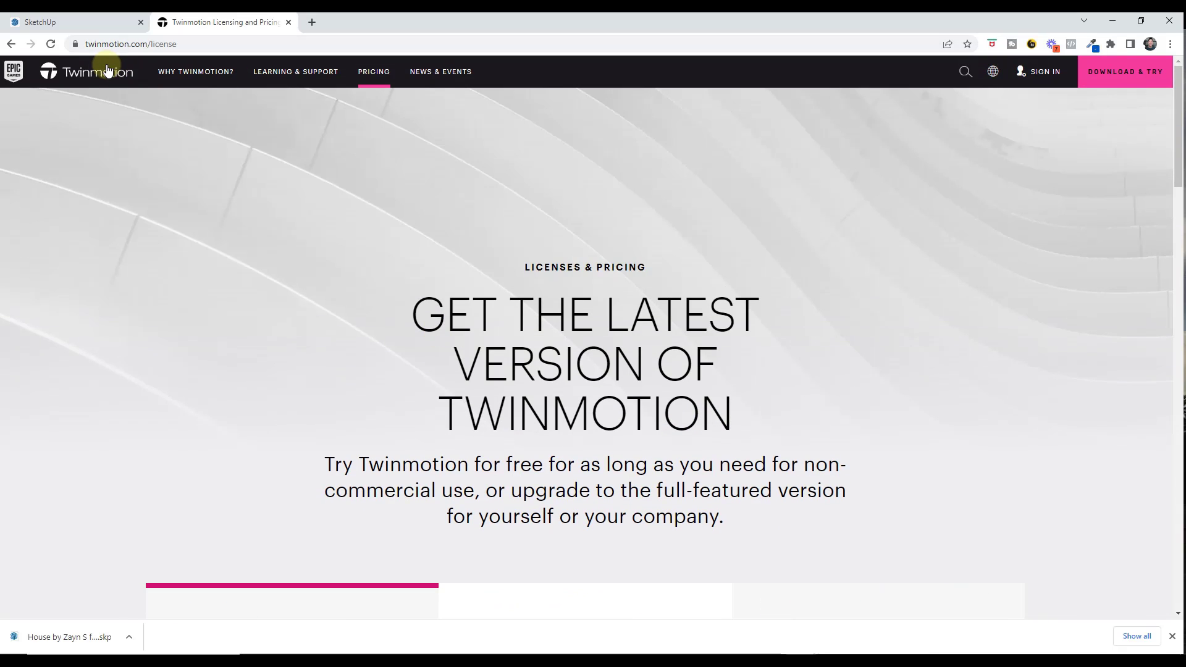
pyautogui.moveTo(391, 70)
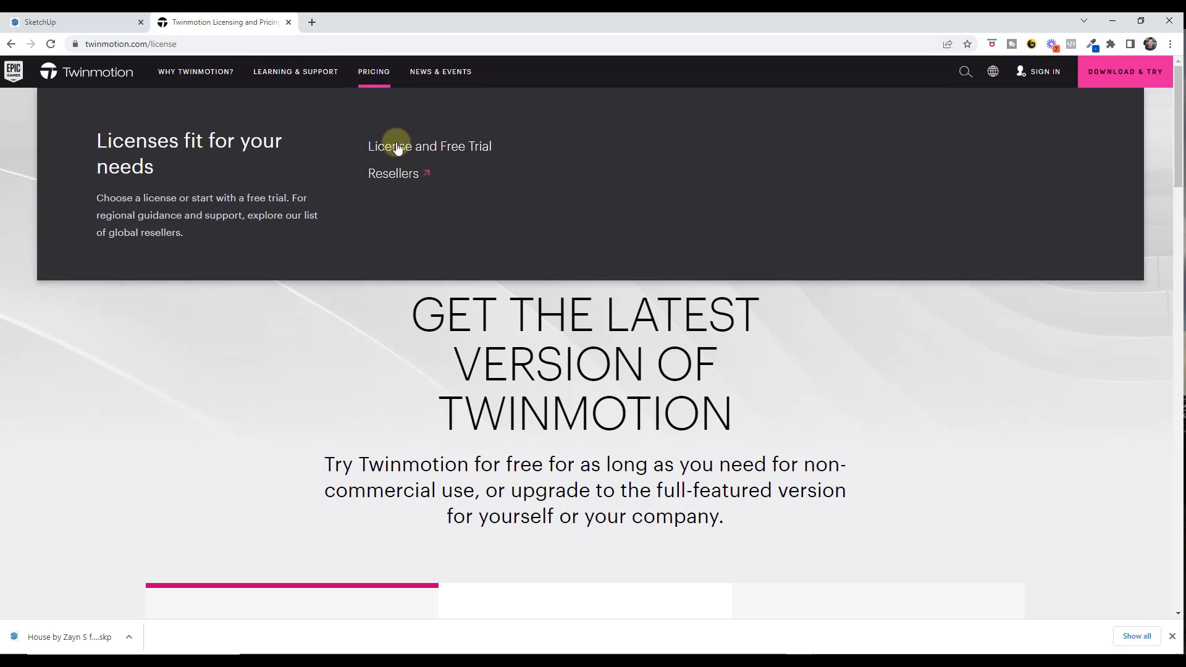
pyautogui.scroll(-2, 587, 469)
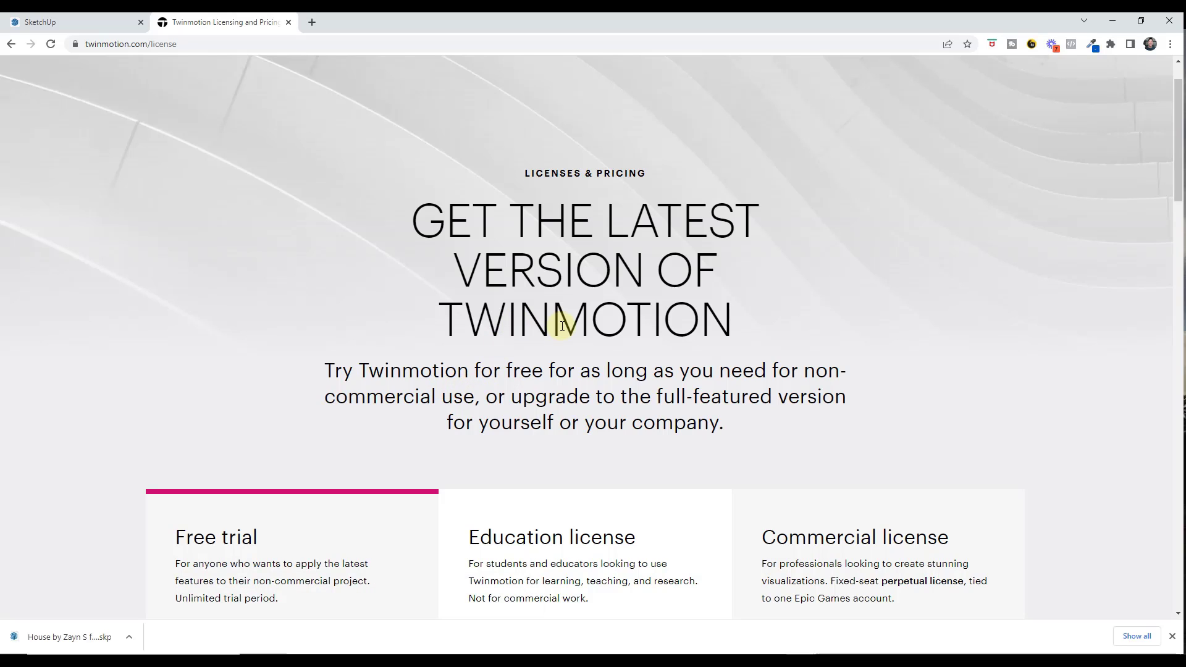
pyautogui.scroll(-4, 563, 326)
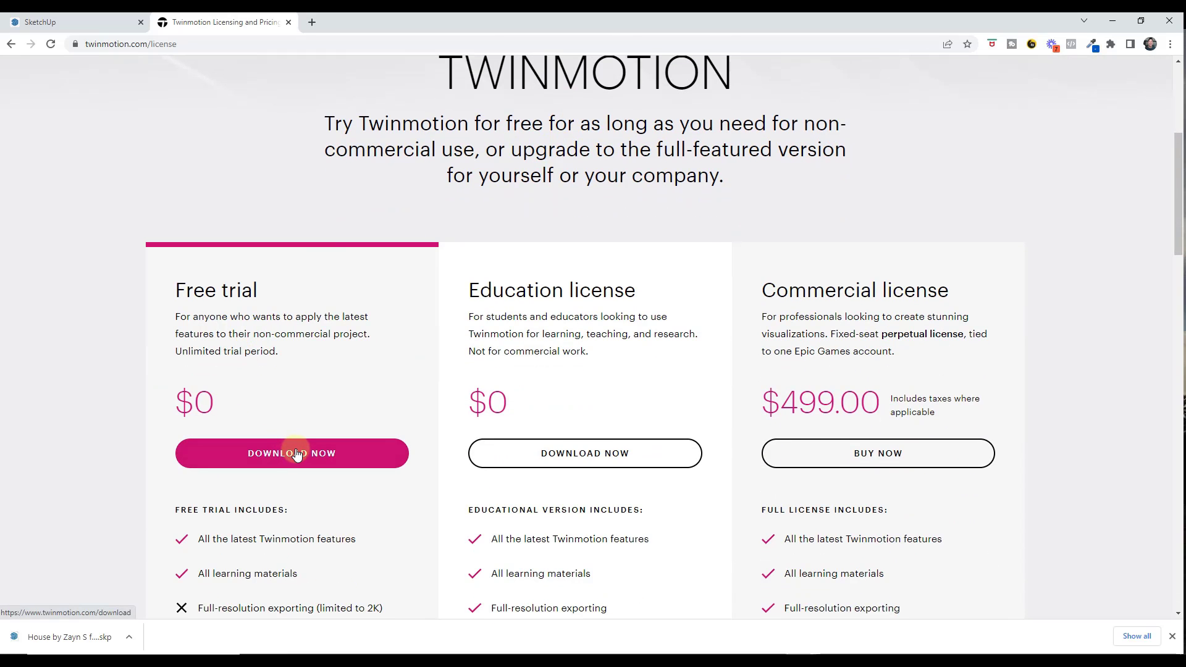
pyautogui.scroll(-1, 299, 453)
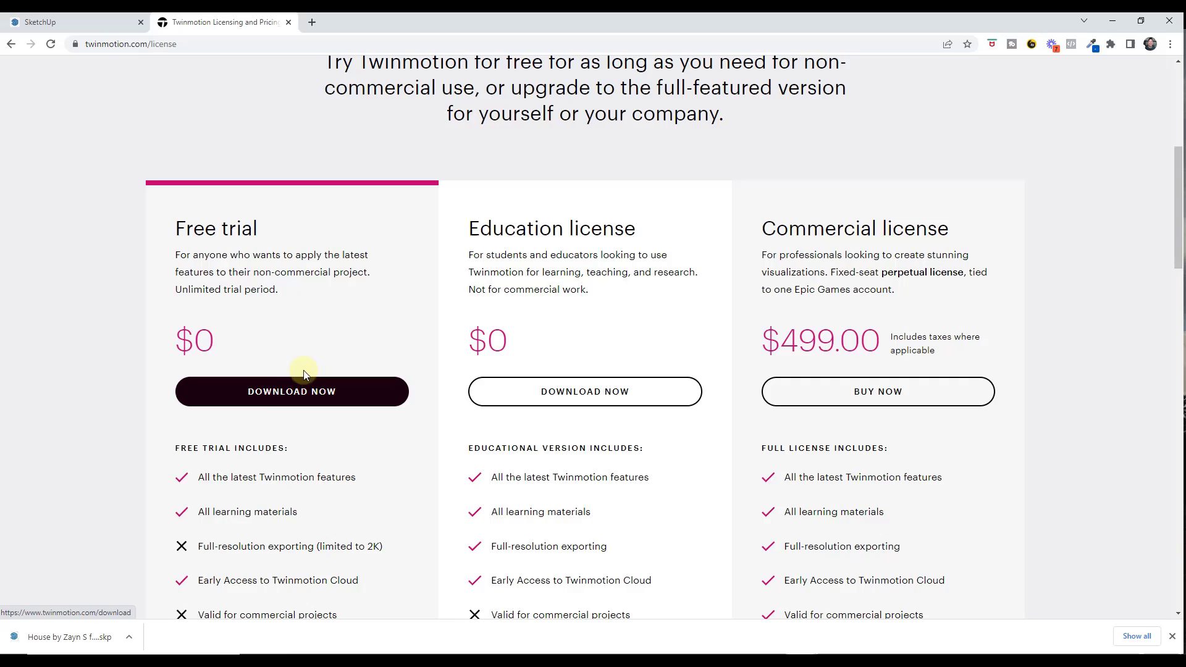
pyautogui.scroll(-2, 272, 405)
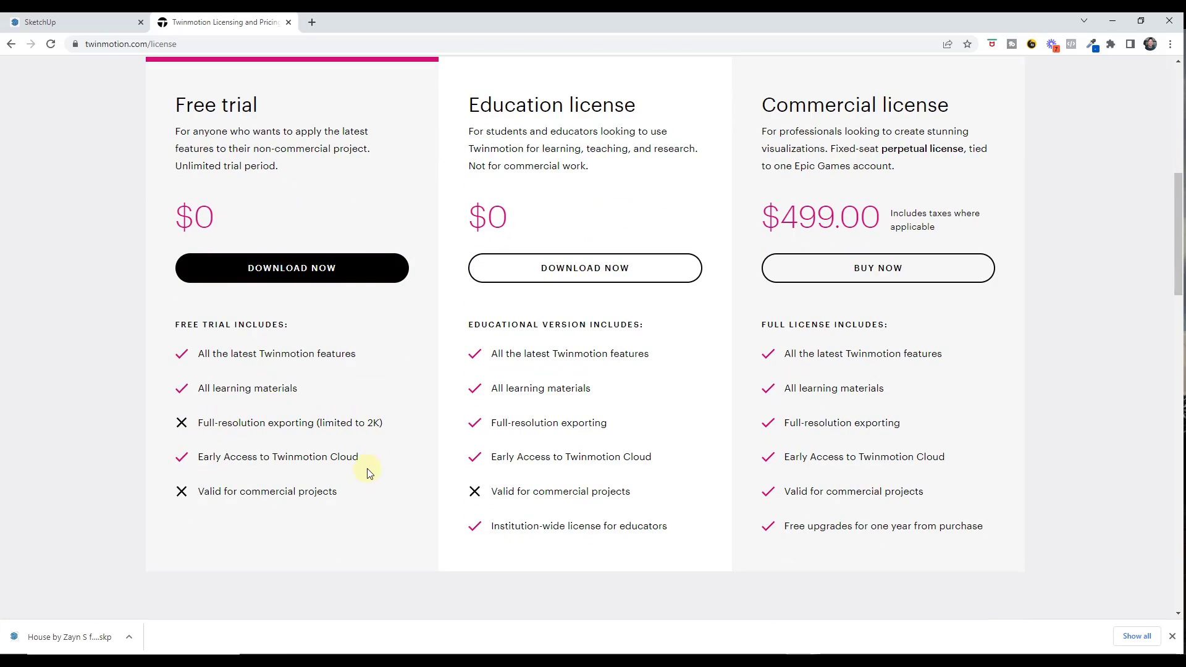
pyautogui.click(291, 277)
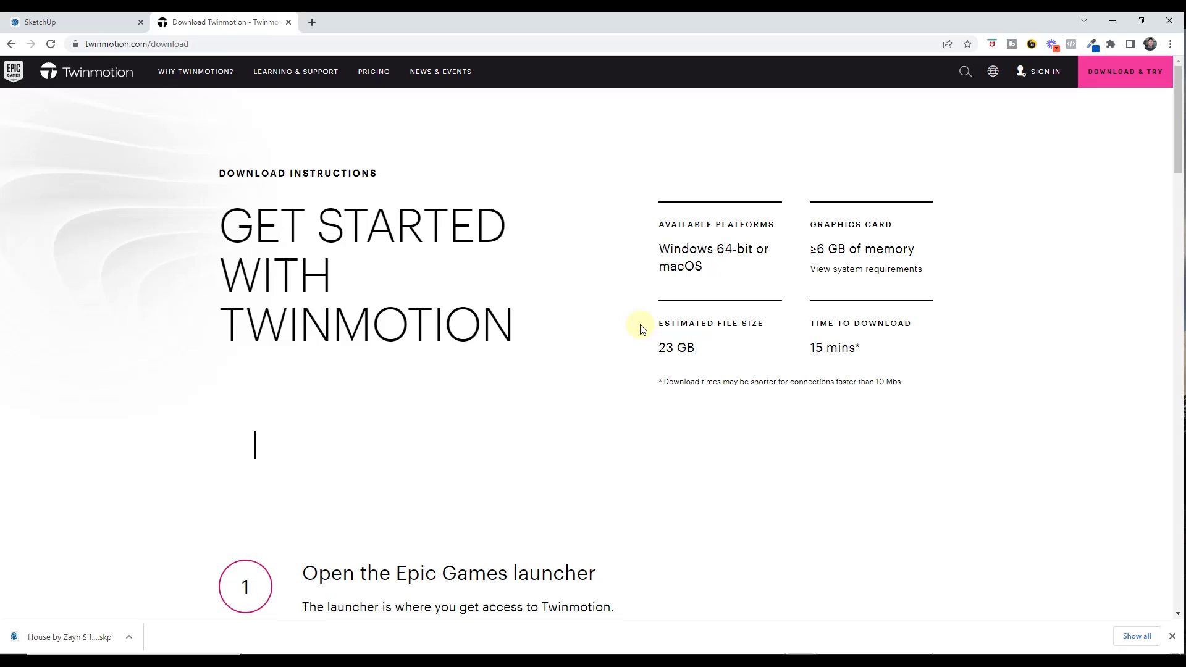
pyautogui.scroll(-3, 640, 329)
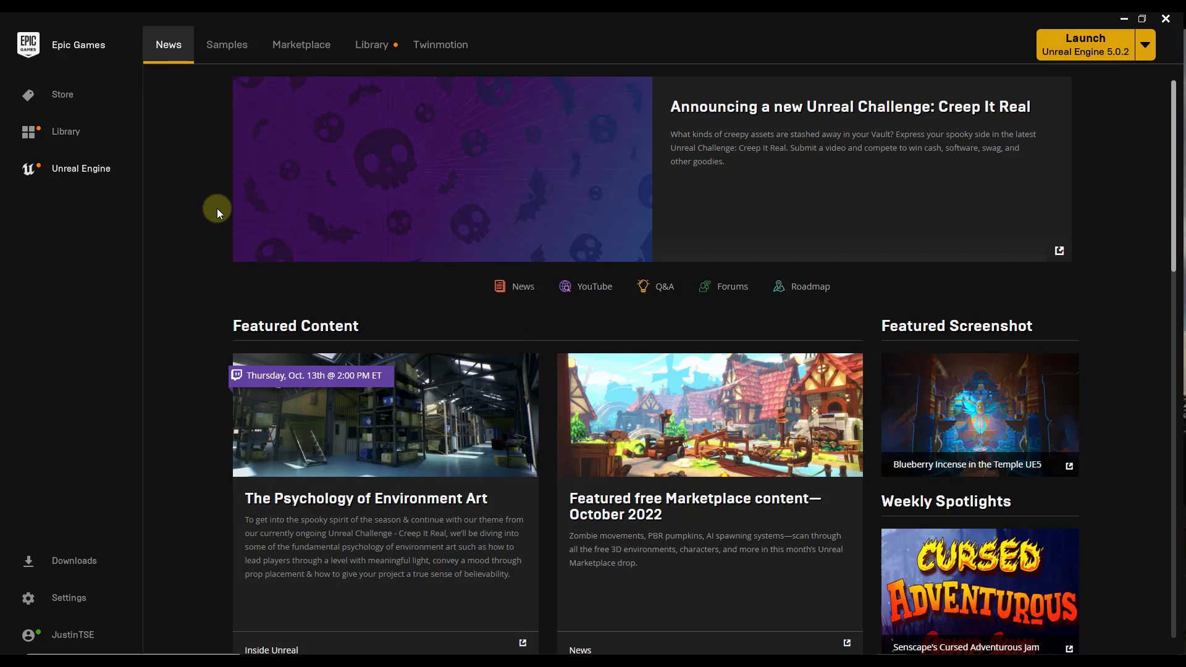
# Go to the launcher's Twinmotion page and launch version 2022.2.2
pyautogui.click(446, 49)
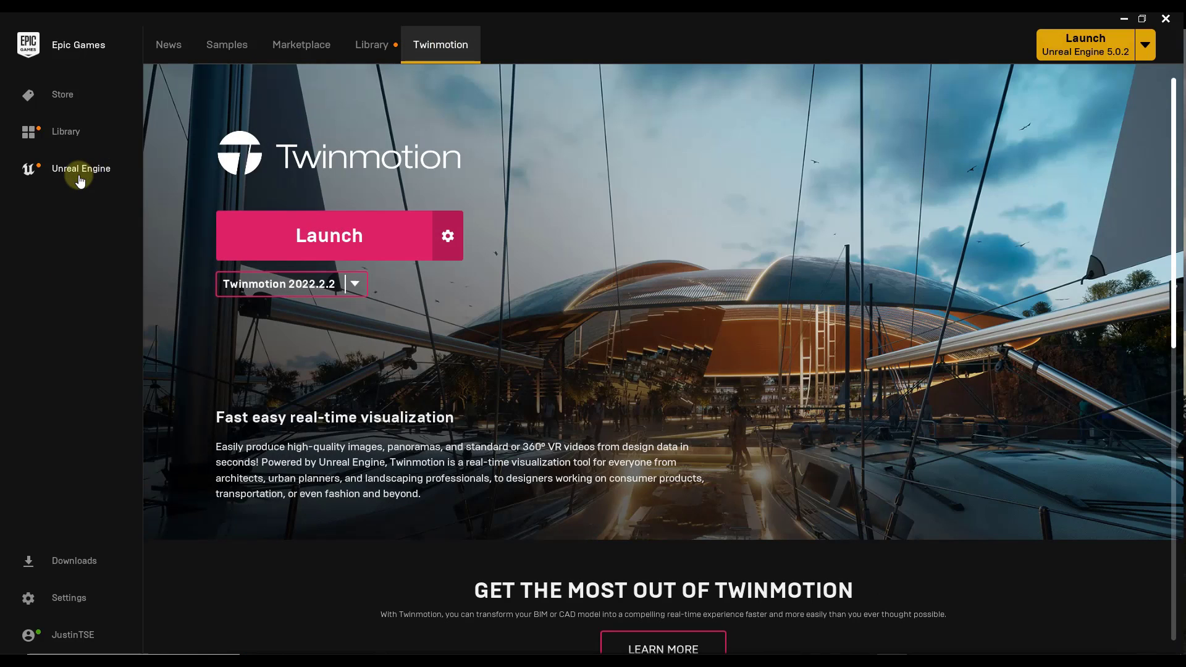
pyautogui.click(244, 238)
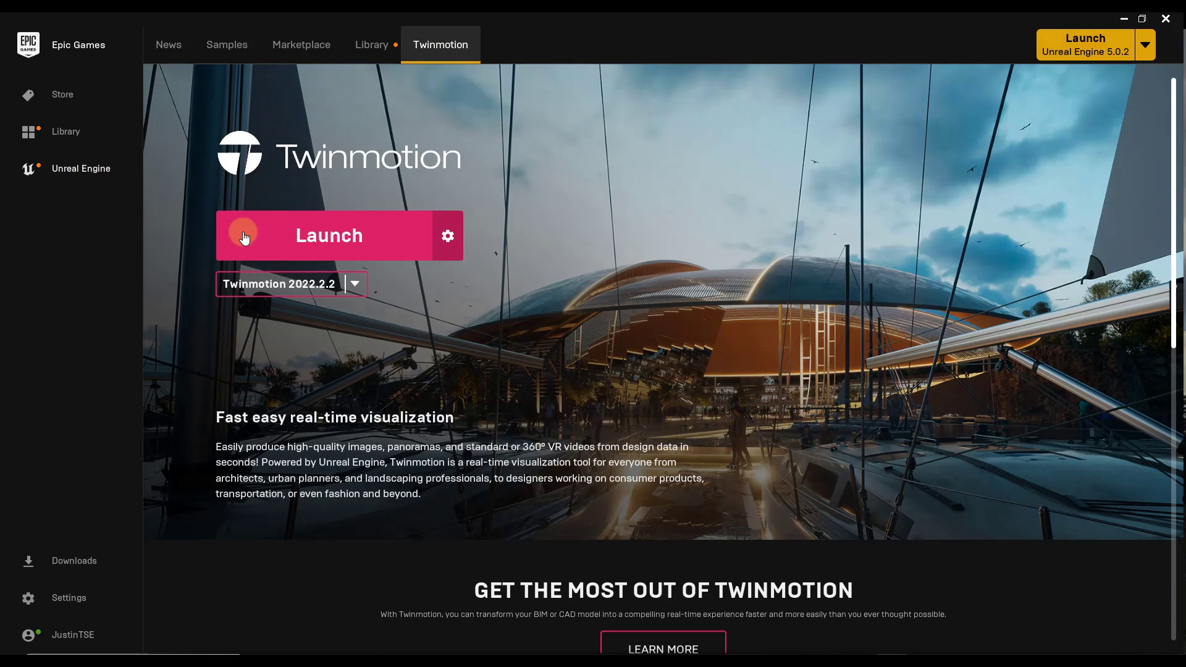
# Launch Twinmotion 2022.2.2 and import the downloaded house .skp as geometry with Keep hierarchy
pyautogui.click(346, 242)
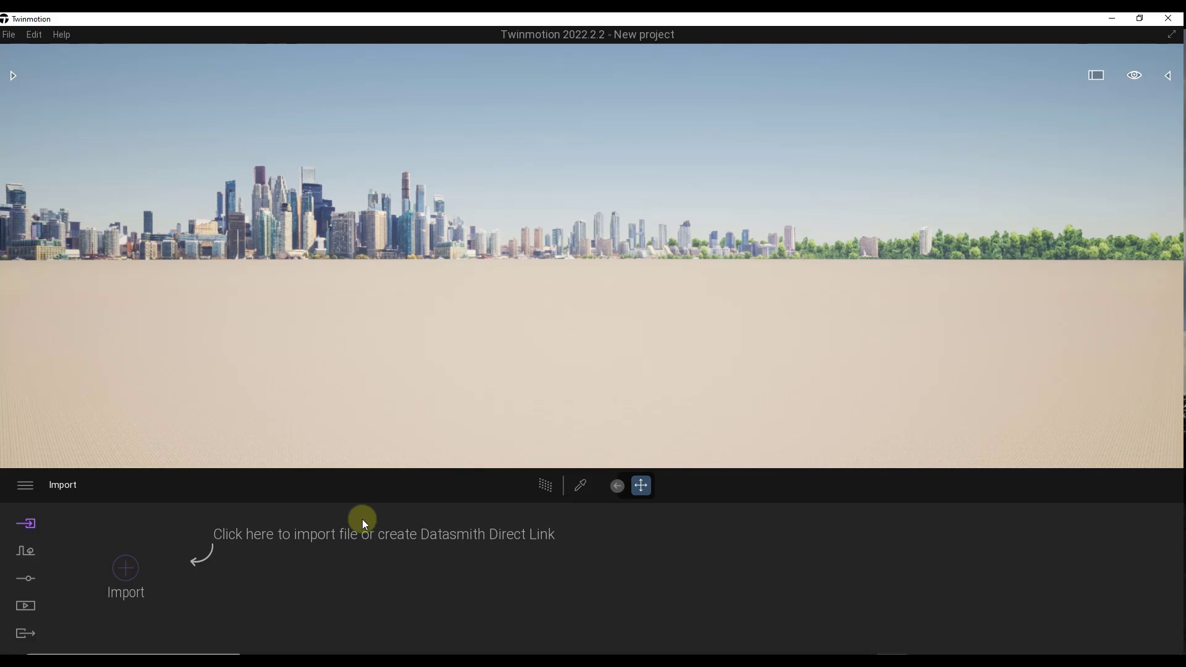
pyautogui.click(124, 578)
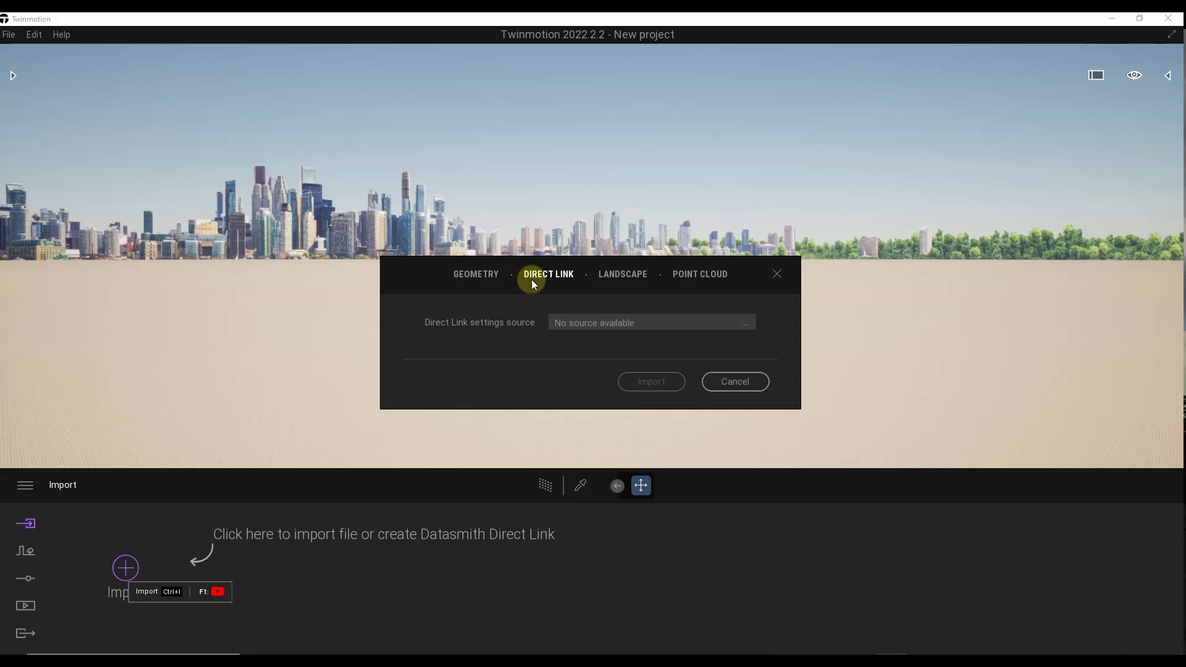
pyautogui.click(485, 276)
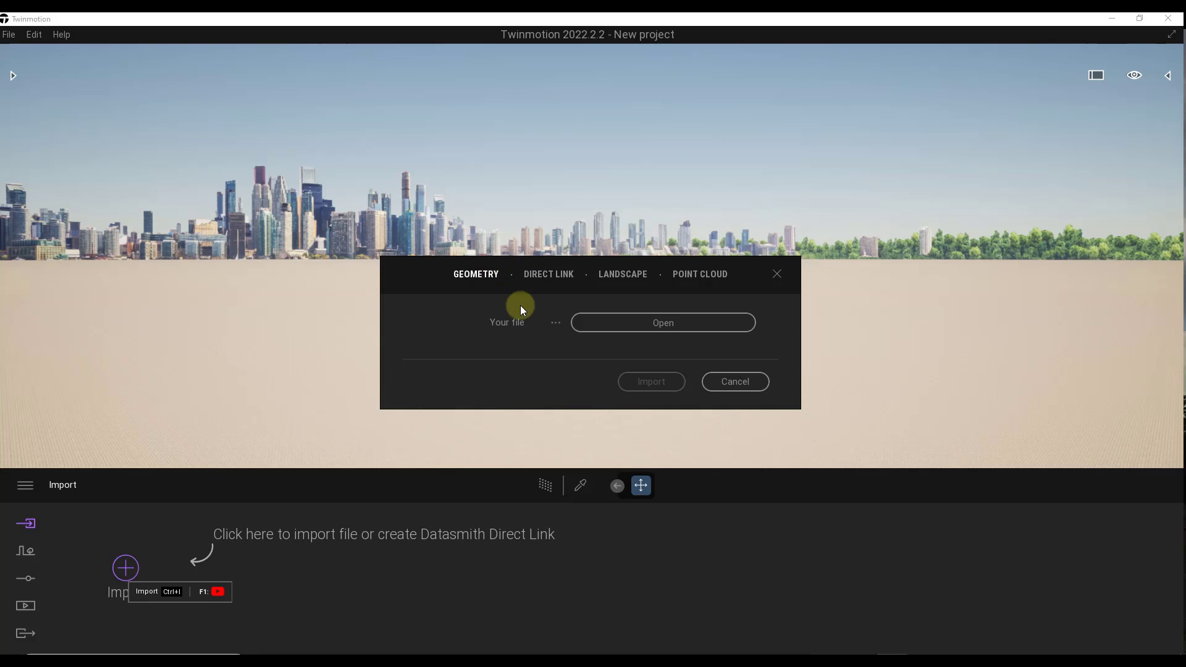
pyautogui.click(667, 324)
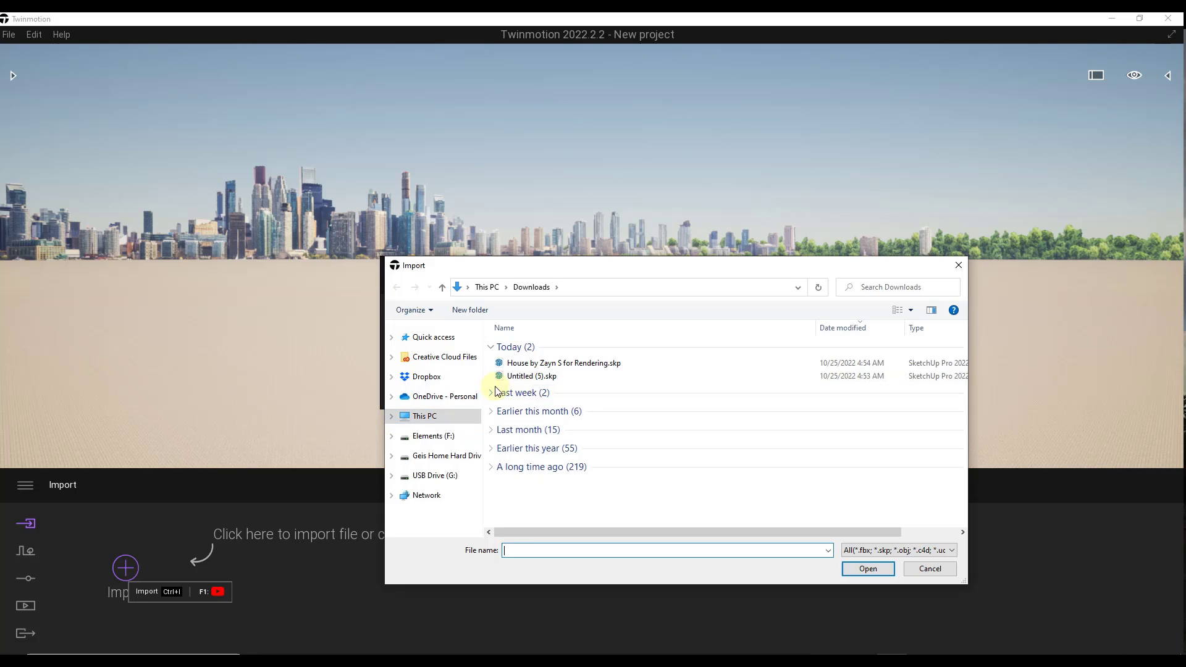
pyautogui.doubleClick(575, 363)
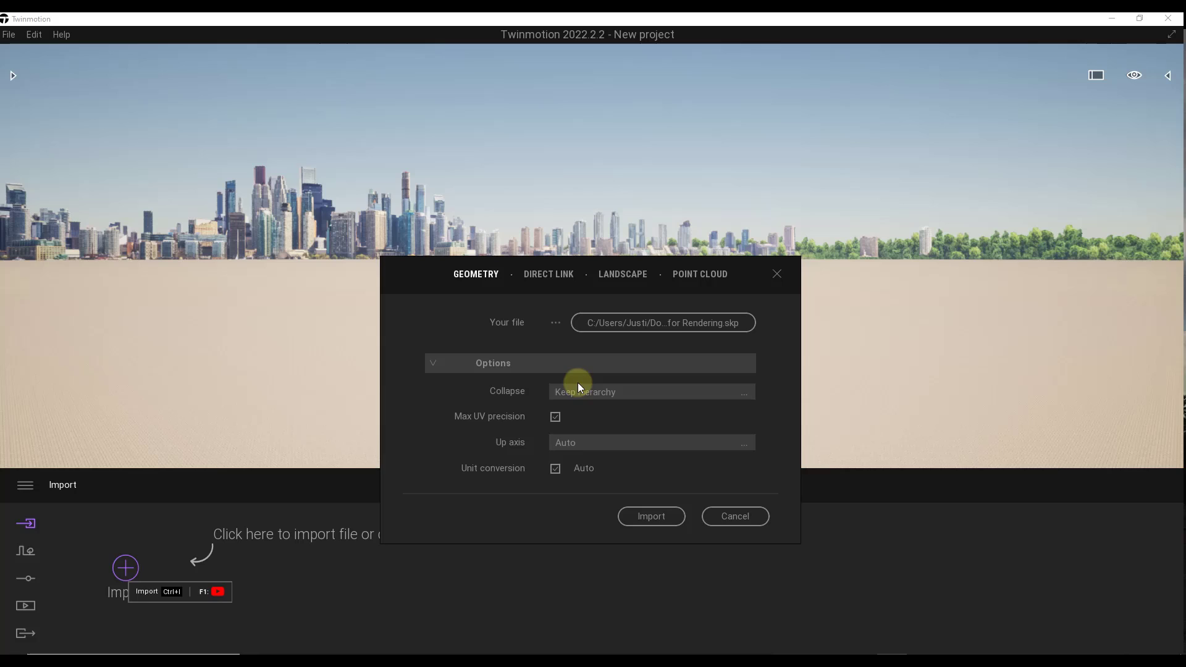
pyautogui.click(603, 392)
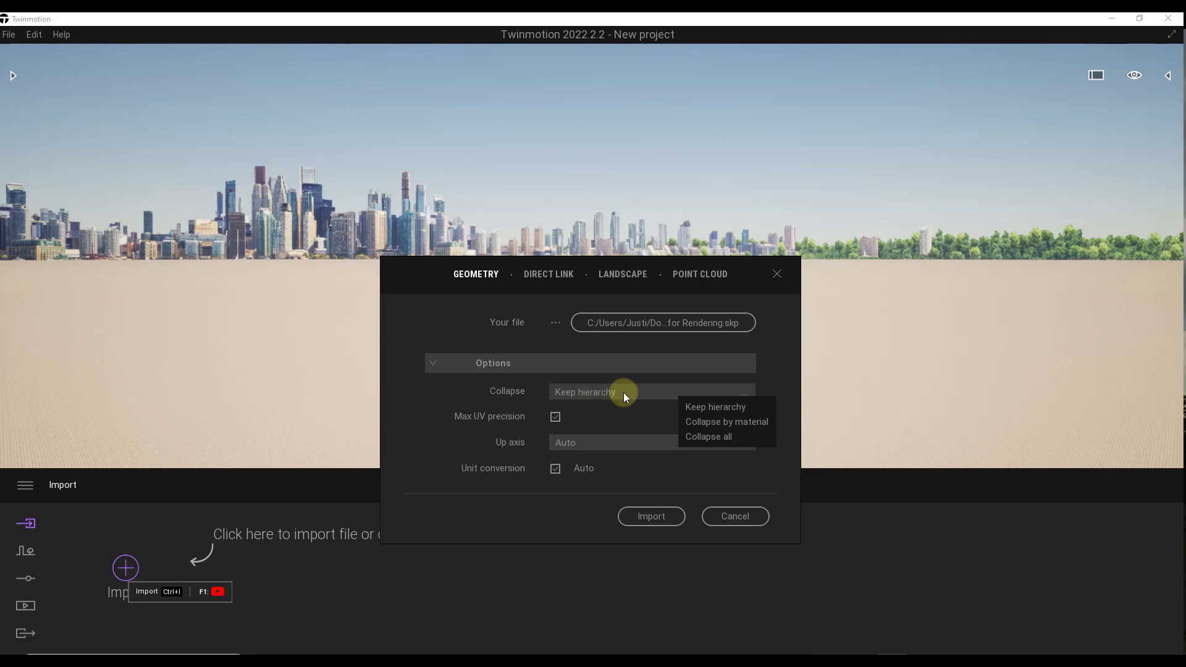
pyautogui.click(716, 408)
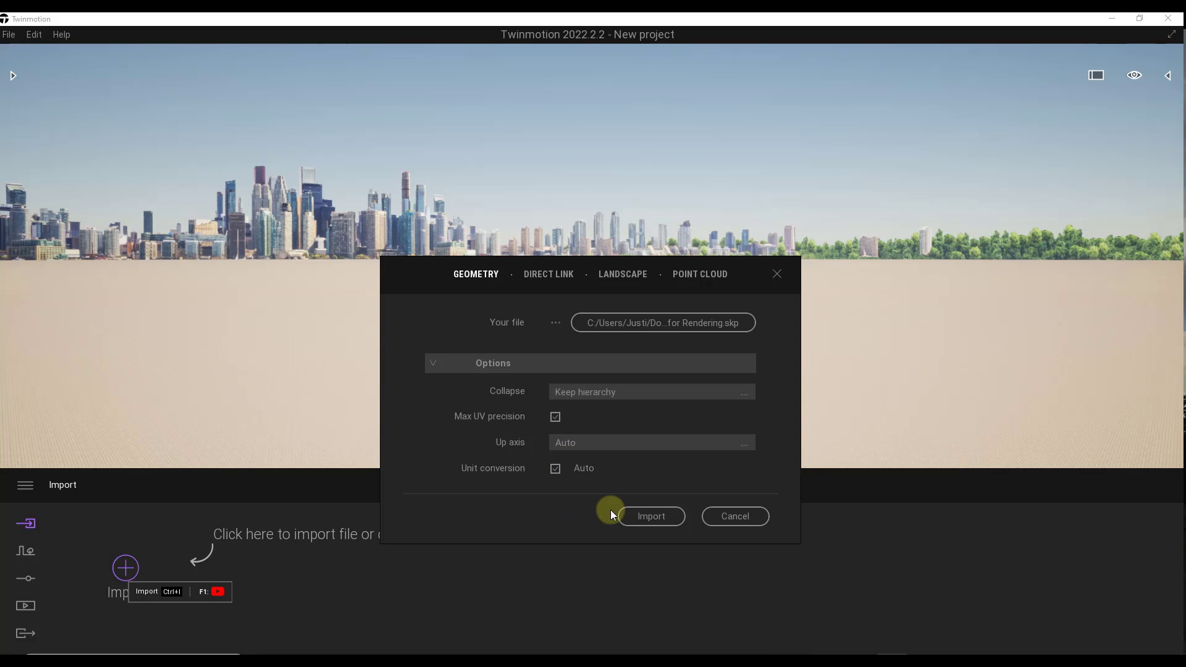
pyautogui.click(654, 518)
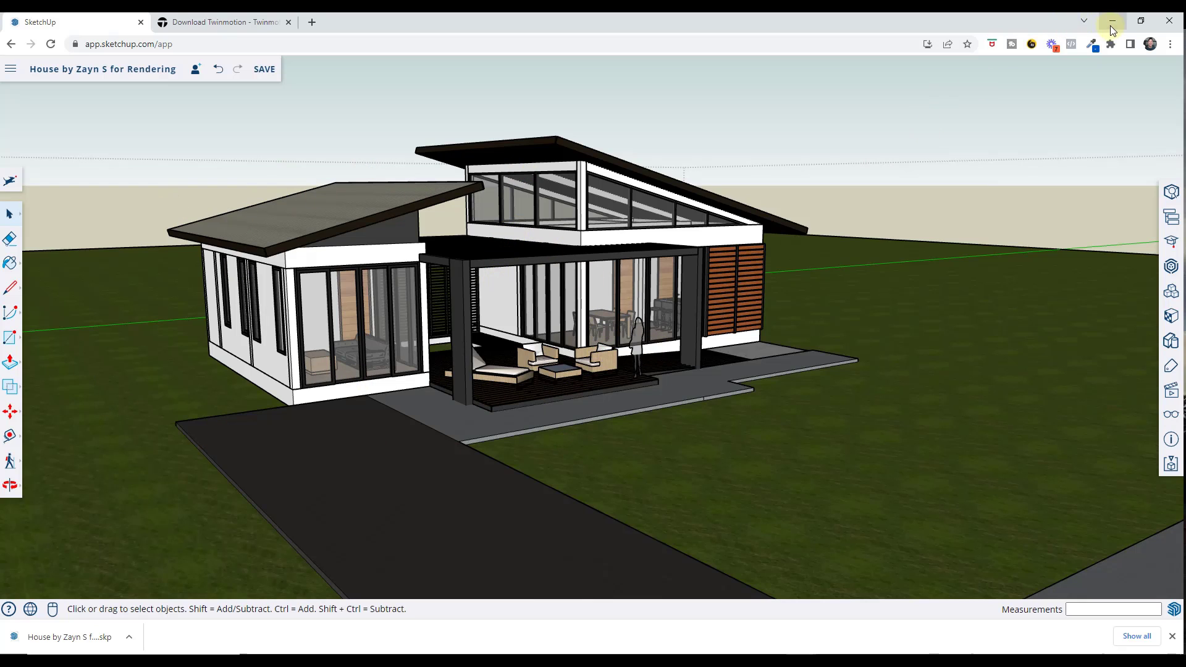
# Minimize Chrome to reveal Twinmotion and shift the view onto the imported house
pyautogui.click(1112, 20)
pyautogui.moveTo(621, 339); pyautogui.dragTo(313, 168, button='right')
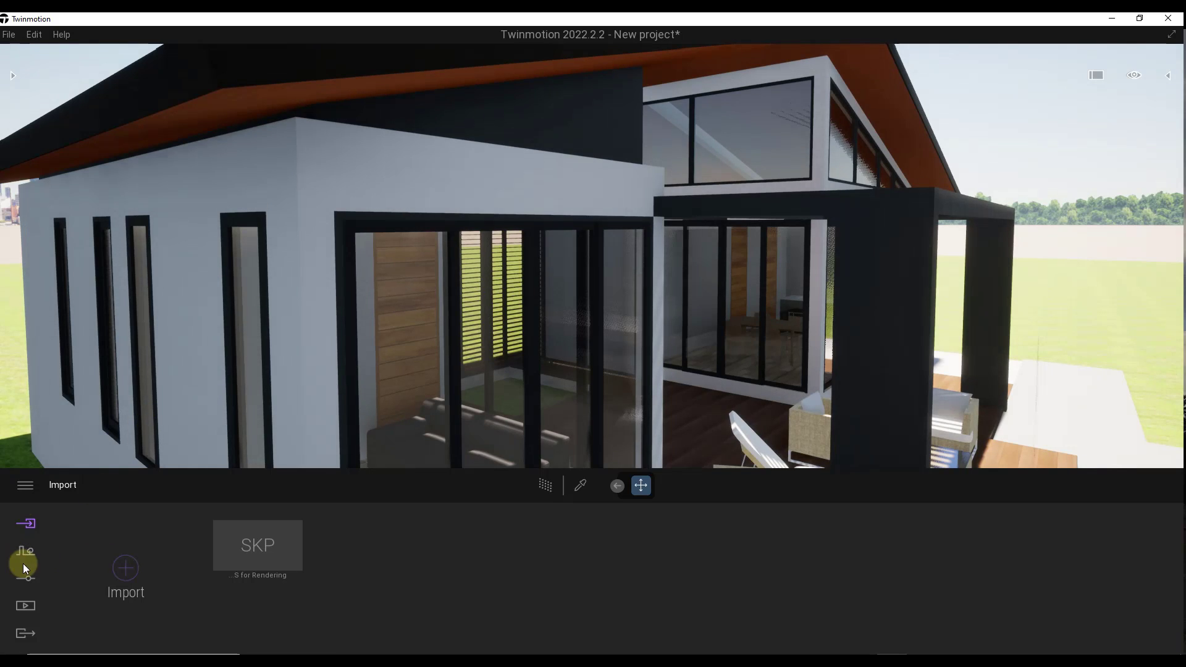
# Apply Roughcast coating 03 from the wall coverings materials to the white walls
pyautogui.click(14, 76)
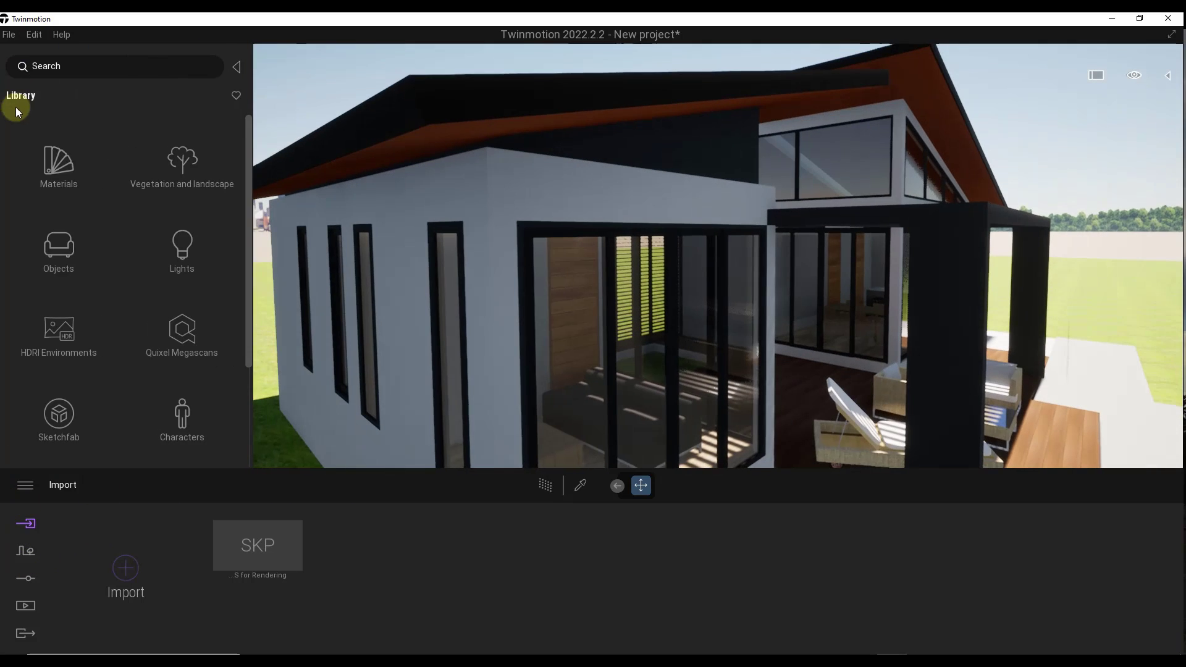
pyautogui.click(62, 178)
pyautogui.scroll(-5, 103, 326)
pyautogui.click(103, 326)
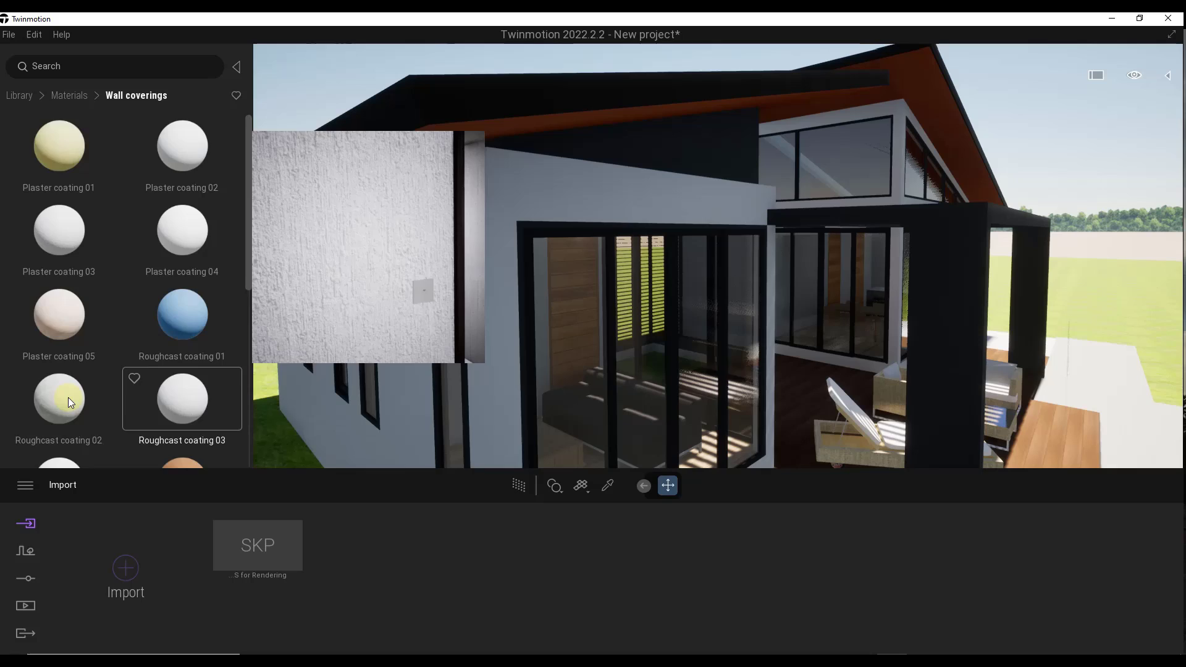
pyautogui.moveTo(72, 389); pyautogui.dragTo(395, 278)
pyautogui.click(60, 101)
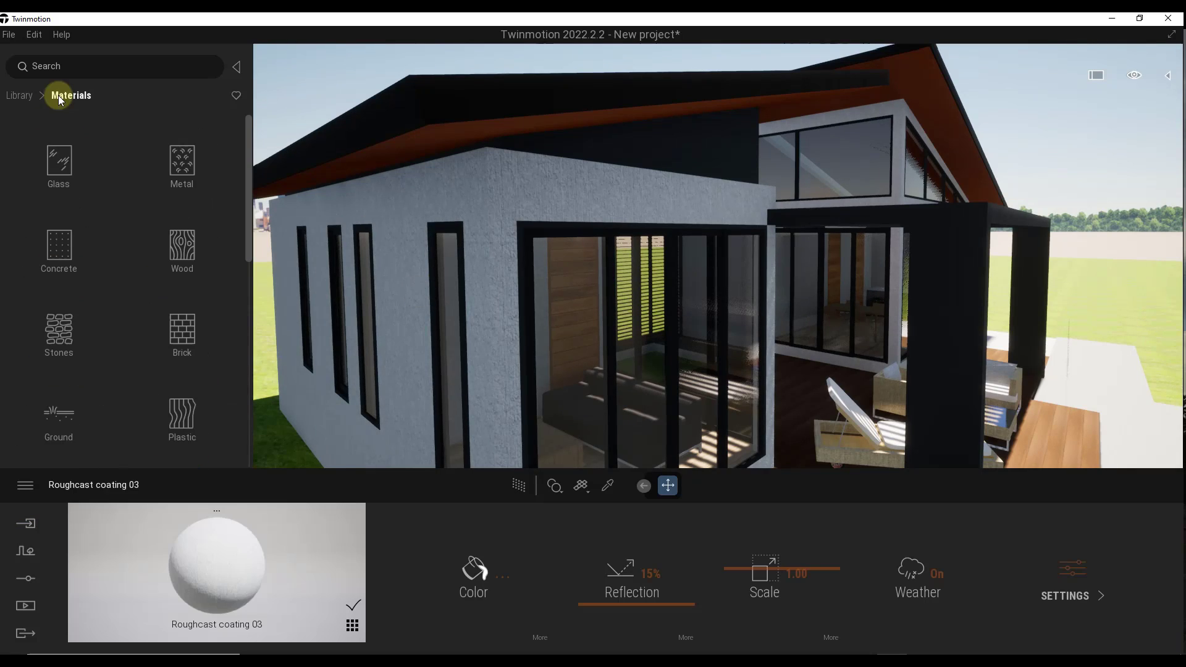
# Apply Aluminium panels 150x150 from the Metal materials to the wall under the roof
pyautogui.click(185, 163)
pyautogui.scroll(-6, 194, 328)
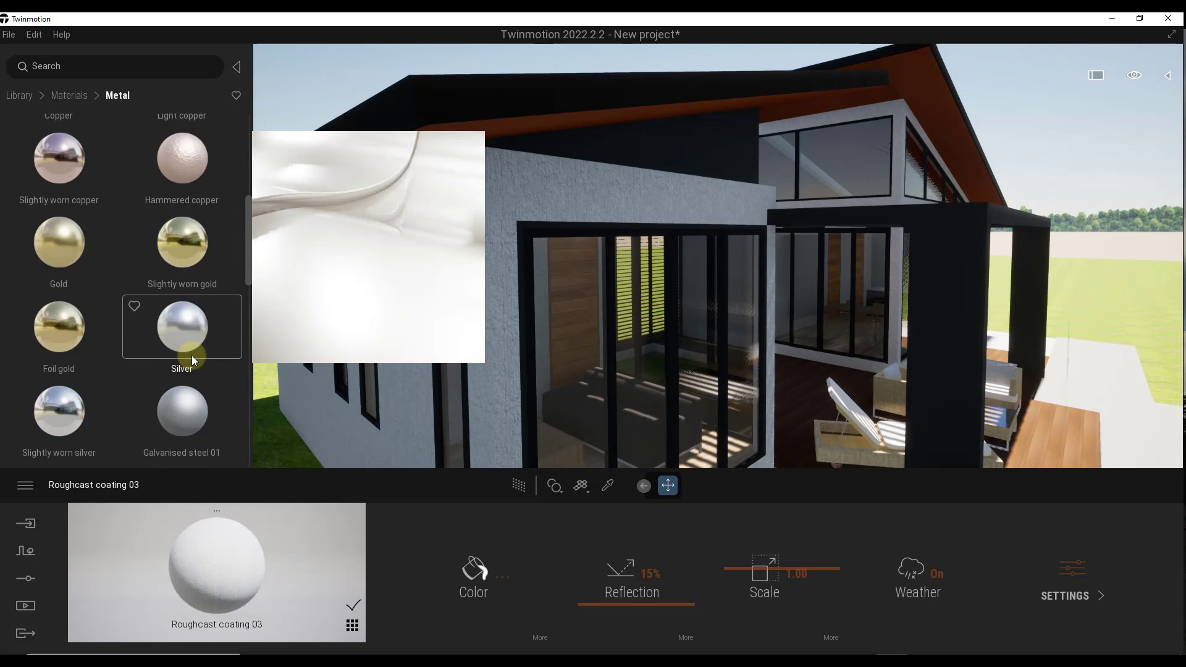
pyautogui.scroll(-5, 185, 333)
pyautogui.moveTo(181, 287); pyautogui.dragTo(647, 145)
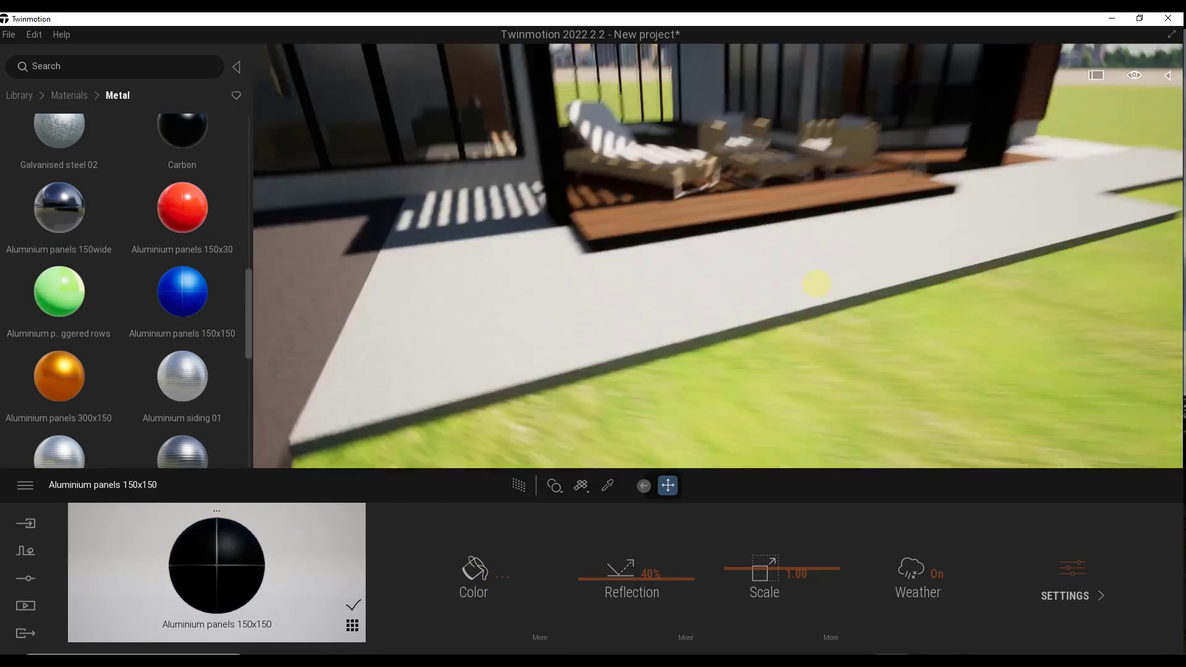
# Give the driveway Asphalt 4 at scale 3.99 and the path Concrete road 5
pyautogui.click(19, 95)
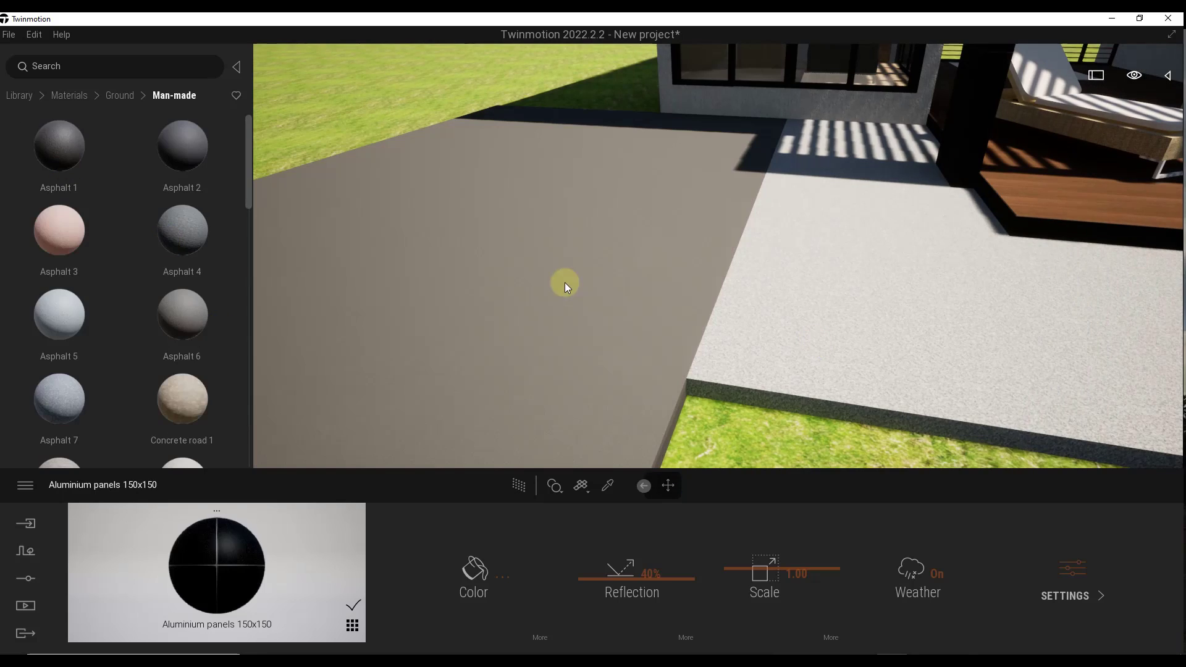
pyautogui.click(565, 283)
pyautogui.moveTo(758, 568); pyautogui.dragTo(759, 551)
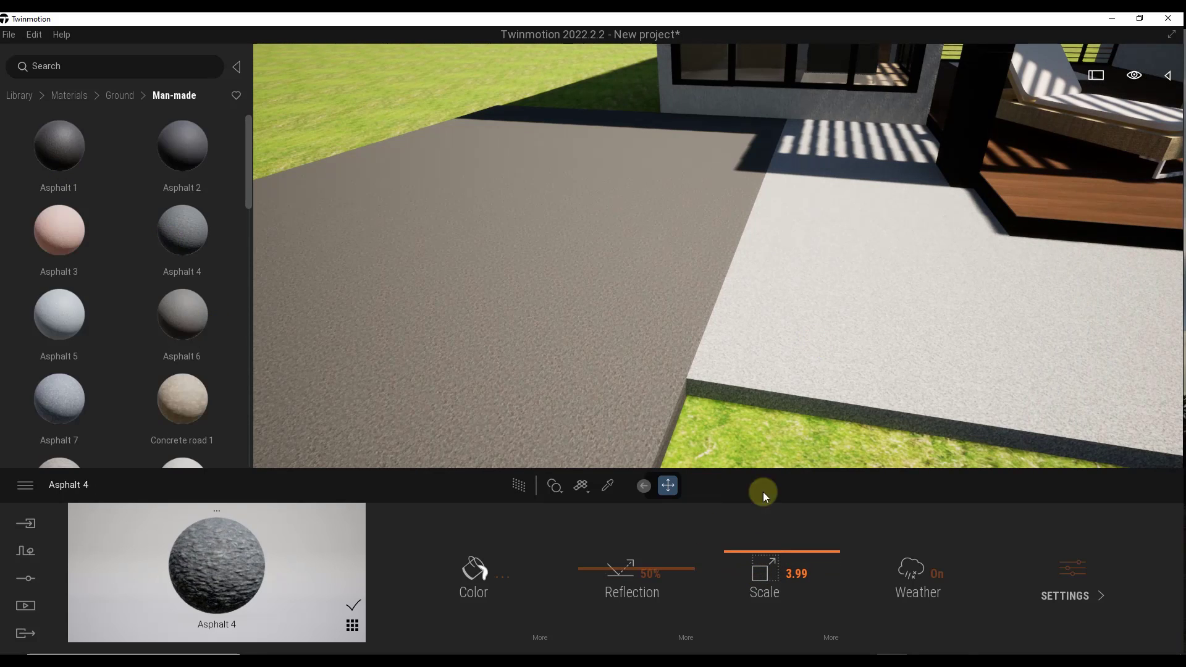
pyautogui.scroll(-5, 682, 303)
pyautogui.scroll(-3, 124, 371)
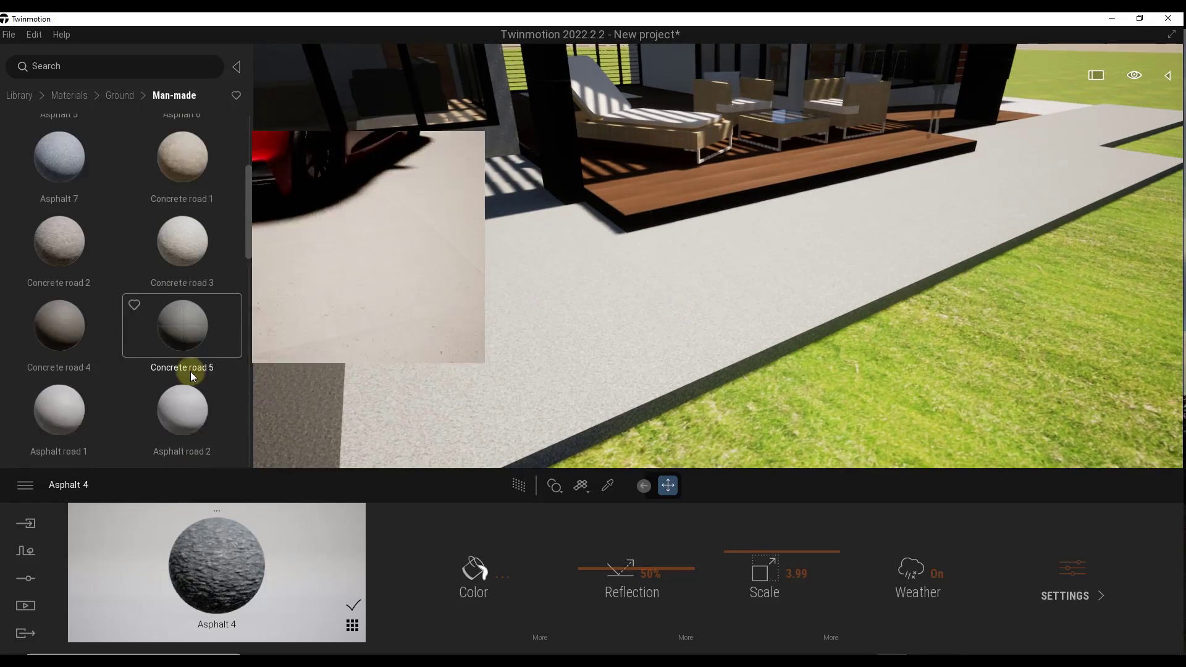
pyautogui.moveTo(182, 146); pyautogui.dragTo(577, 267)
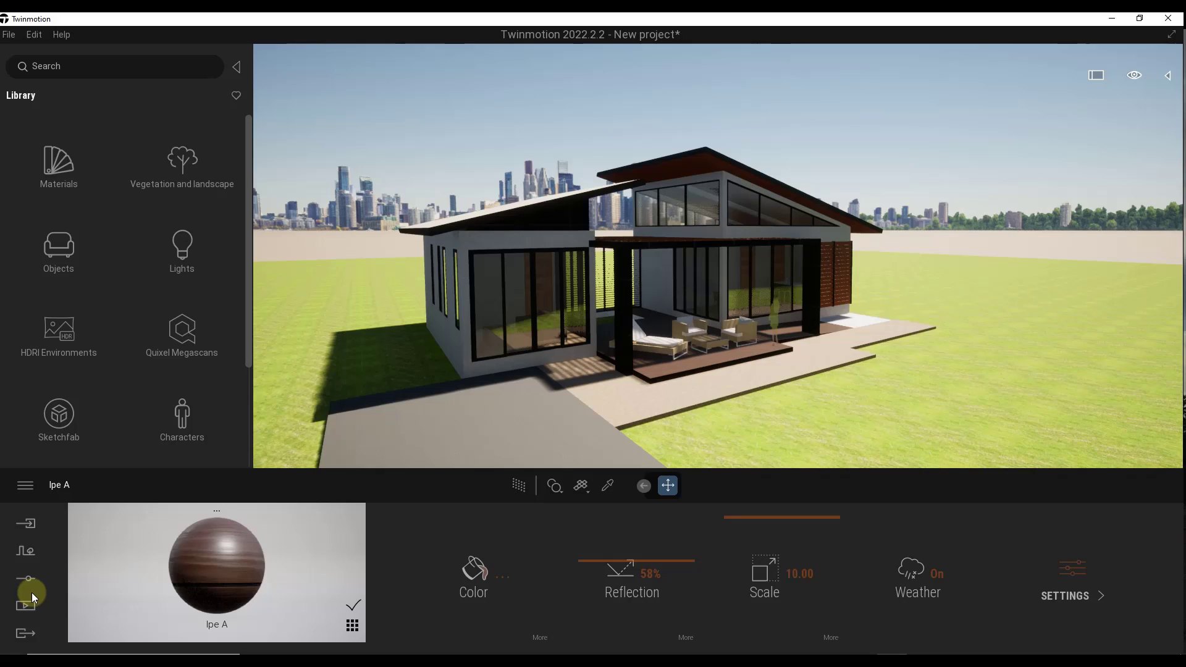
# Start Vegetation paint and load four fir, spruce and pine trees into the panel
pyautogui.click(24, 580)
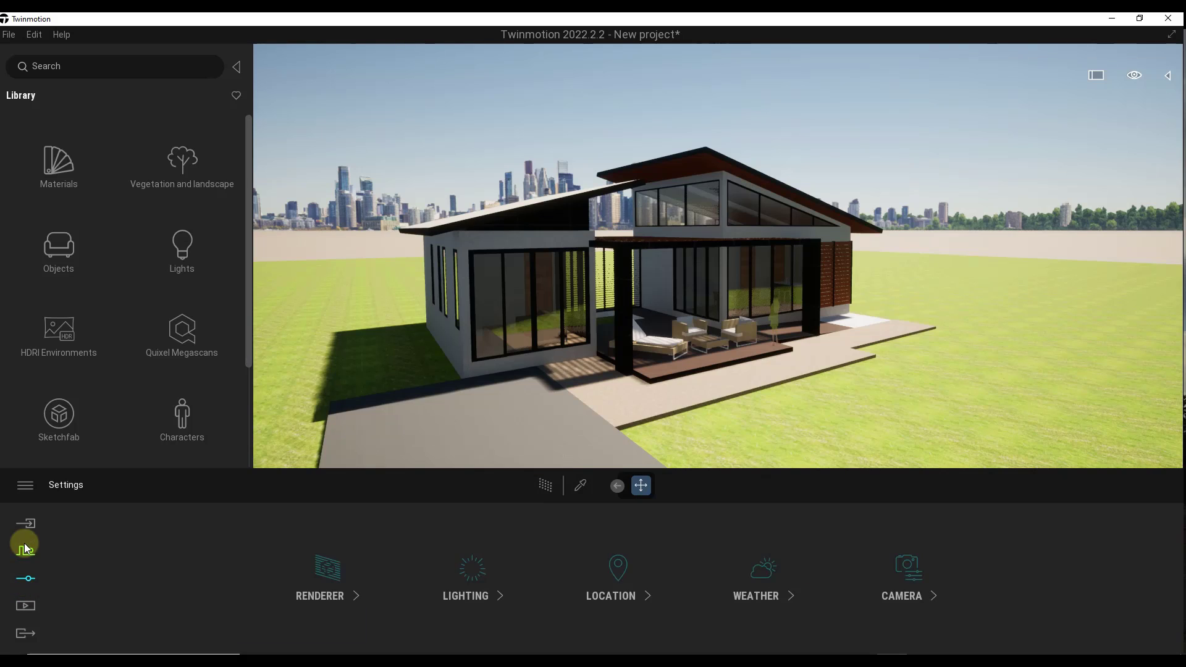
pyautogui.click(22, 545)
pyautogui.click(565, 587)
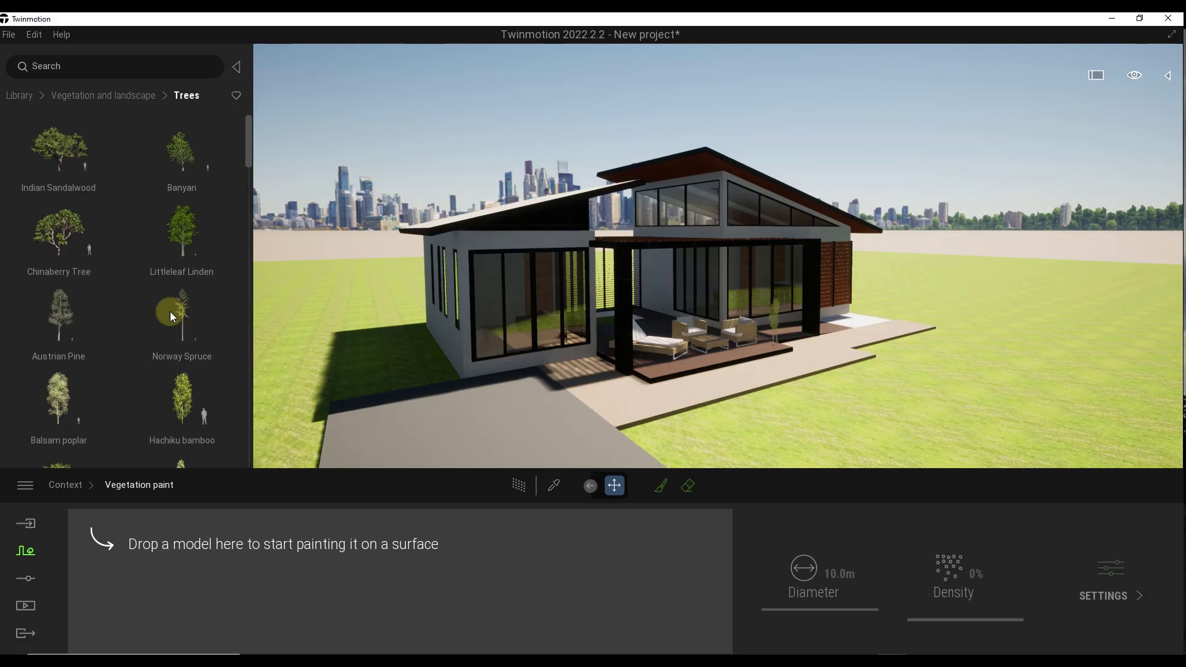
pyautogui.scroll(-5, 197, 329)
pyautogui.moveTo(181, 334)
pyautogui.mouseDown()
pyautogui.moveTo(156, 530)
pyautogui.moveTo(264, 550)
pyautogui.mouseUp()
pyautogui.scroll(-5, 72, 324)
pyautogui.moveTo(71, 324); pyautogui.dragTo(383, 550)
pyautogui.moveTo(182, 281); pyautogui.dragTo(503, 553)
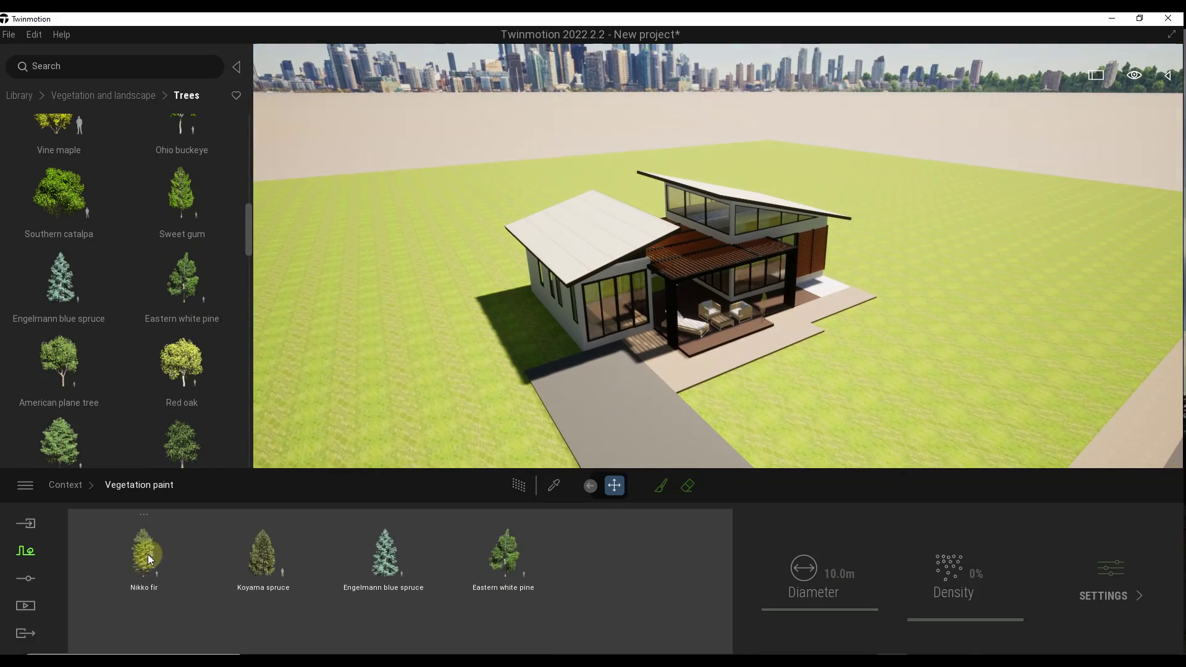
pyautogui.click(149, 558)
# Paint the conifers around and behind the house at 30% density with a 22 m brush
pyautogui.keyDown('shift'); pyautogui.click(509, 541); pyautogui.keyUp('shift')
pyautogui.click(654, 491)
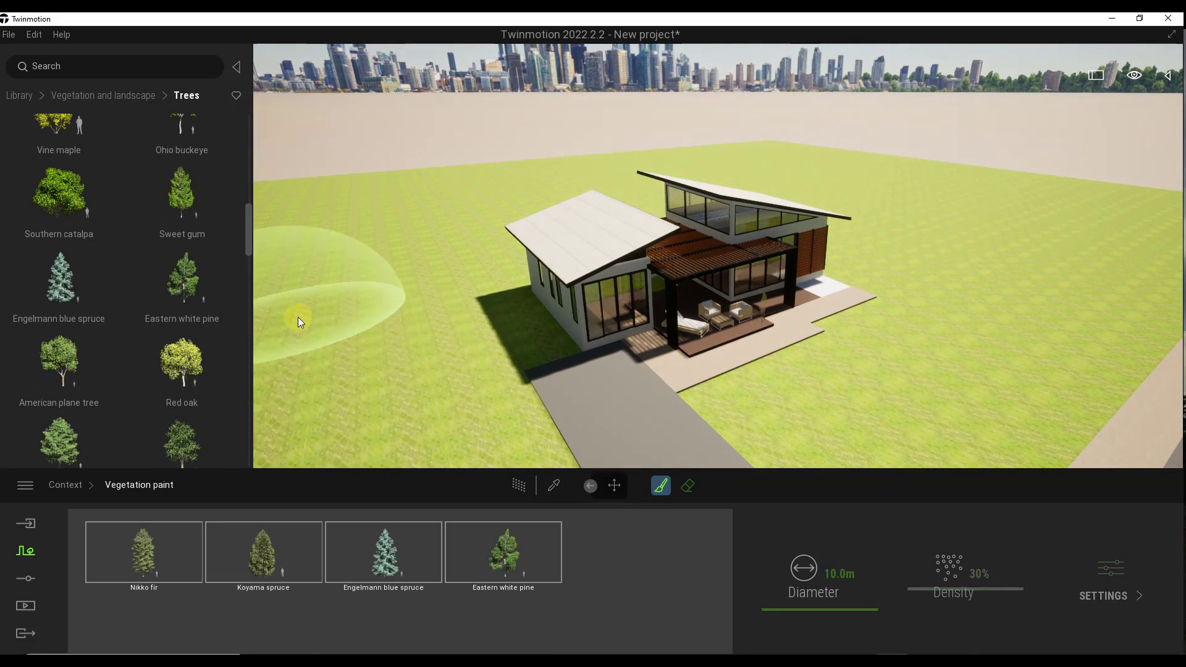
pyautogui.moveTo(810, 594); pyautogui.dragTo(852, 598)
pyautogui.click(387, 232)
pyautogui.moveTo(387, 231); pyautogui.dragTo(595, 184)
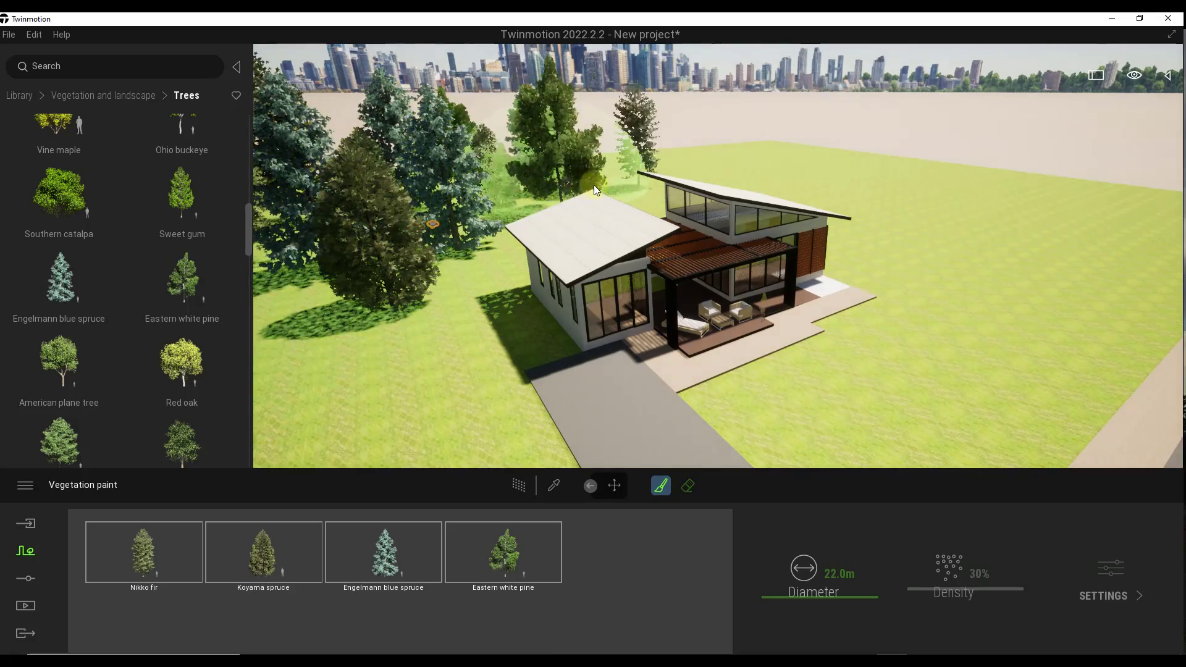
pyautogui.moveTo(594, 184); pyautogui.dragTo(622, 187, button='right')
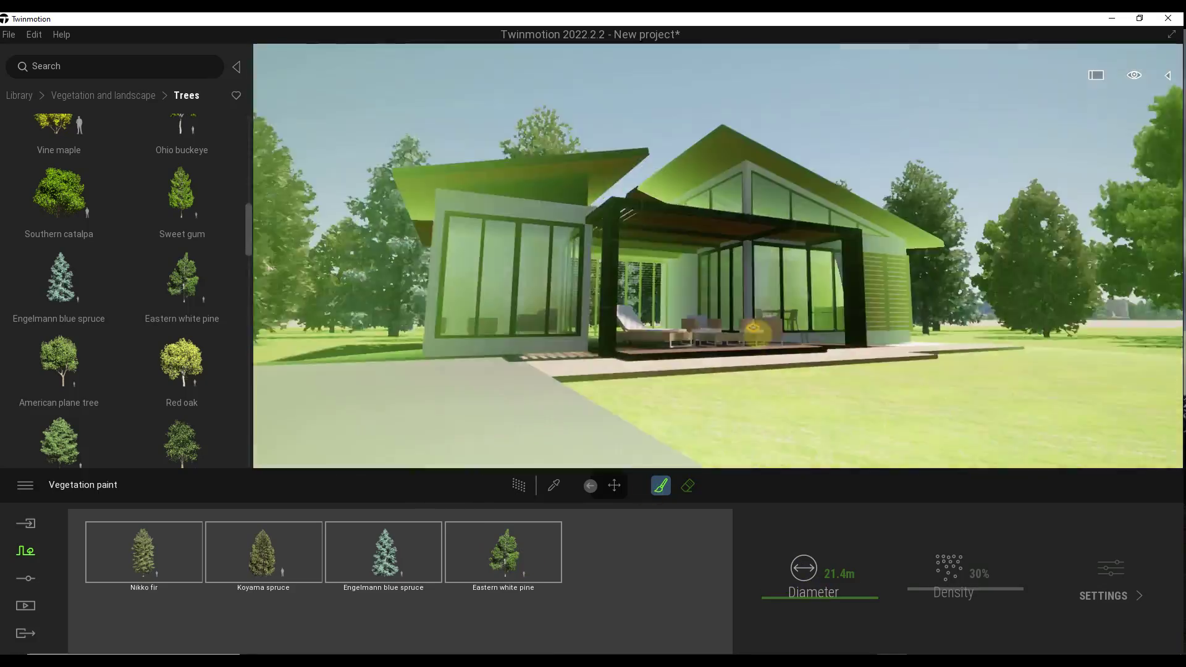
# Place a Southern catalpa in the scene and load Long grass 03 for scattering
pyautogui.scroll(1, 124, 278)
pyautogui.moveTo(59, 241); pyautogui.dragTo(980, 331)
pyautogui.click(191, 593)
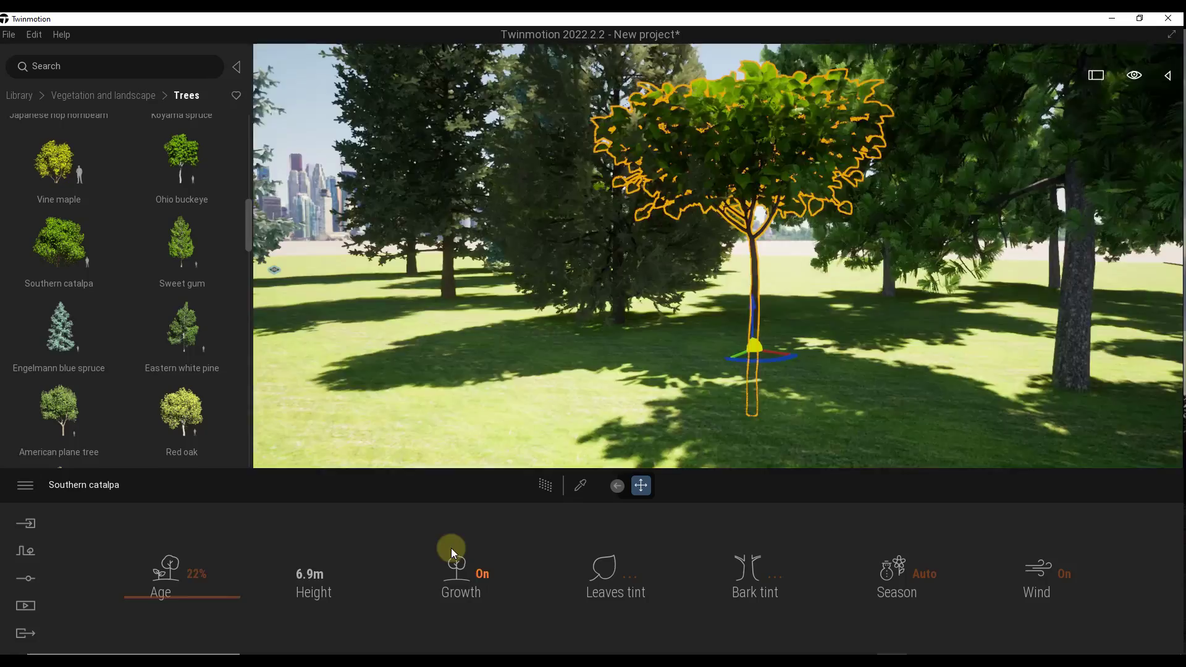
# Scatter Long grass 03 across the lawn with the scatter brush
pyautogui.click(648, 485)
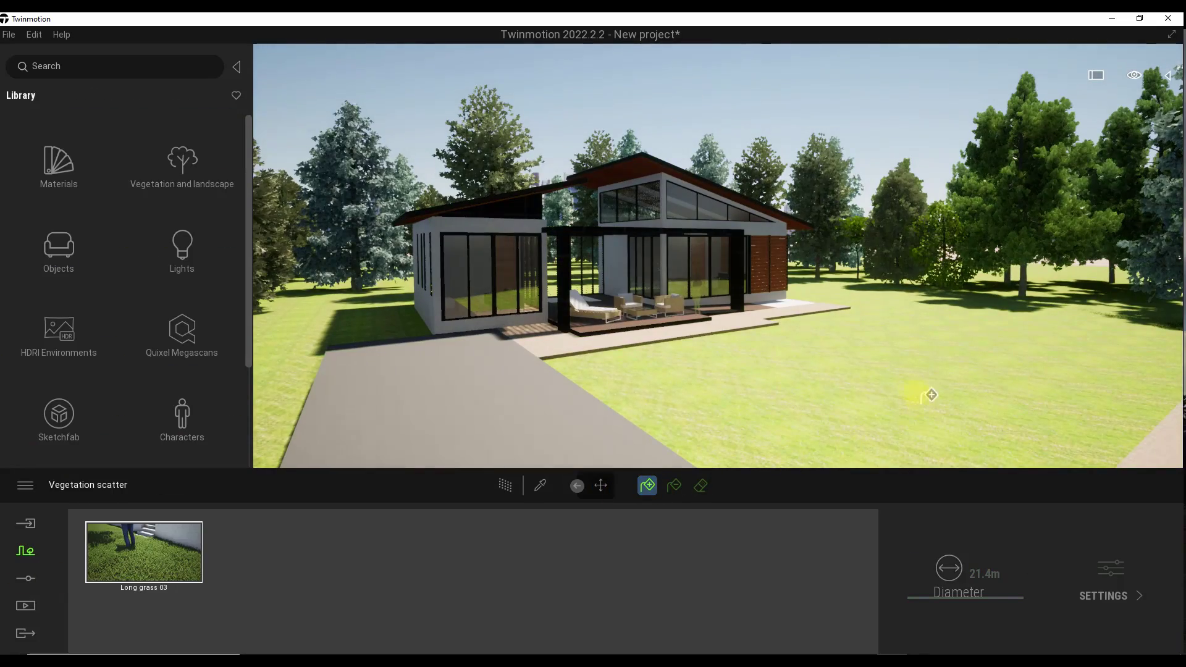
pyautogui.moveTo(921, 383); pyautogui.dragTo(856, 395)
pyautogui.moveTo(856, 396); pyautogui.dragTo(741, 393, button='right')
pyautogui.scroll(2, 741, 393)
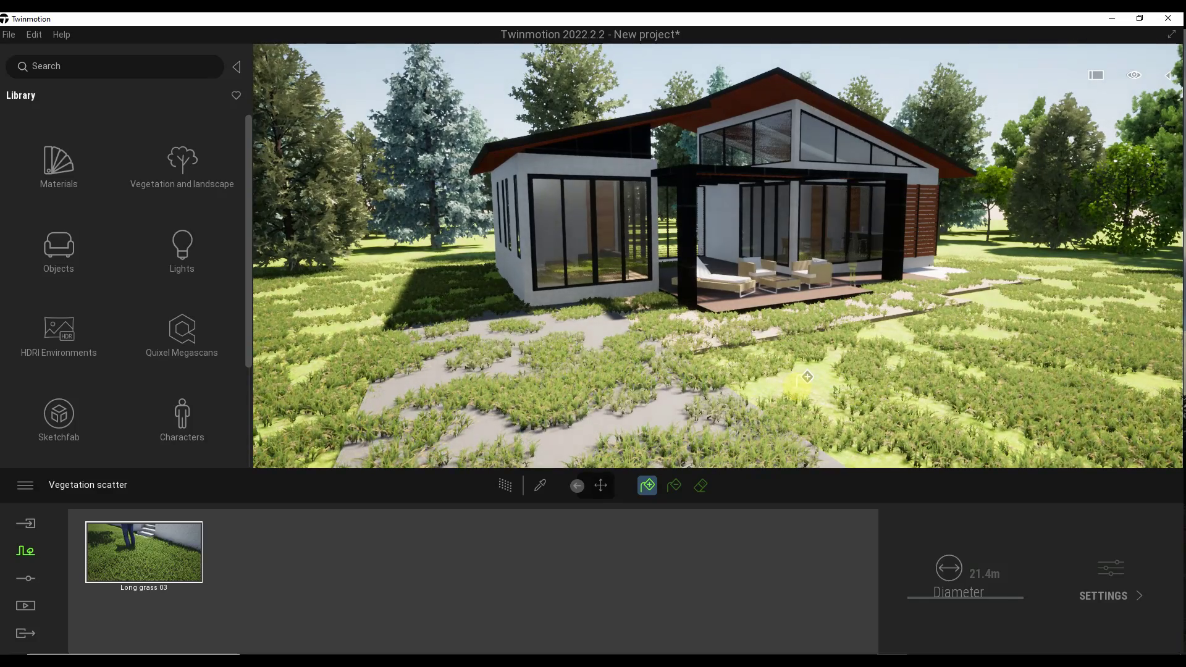
pyautogui.scroll(3, 741, 374)
pyautogui.moveTo(807, 377)
pyautogui.mouseDown(button='right')
pyautogui.moveTo(675, 370)
pyautogui.moveTo(787, 332)
pyautogui.mouseUp(button='right')
pyautogui.scroll(-5, 787, 331)
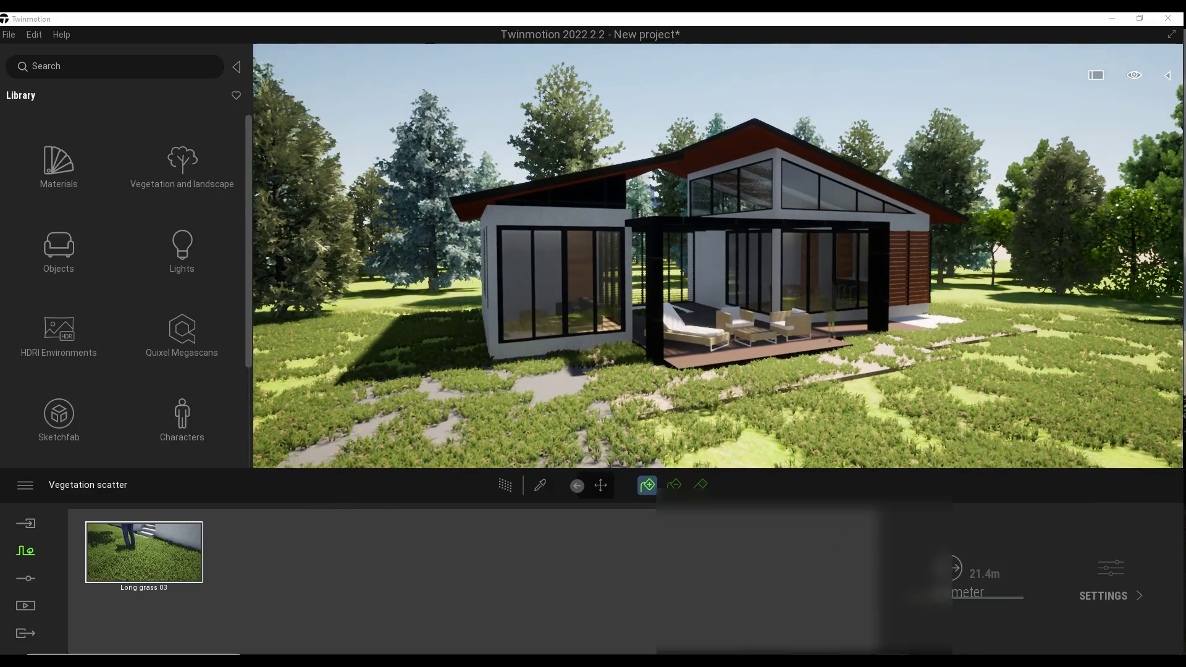
# In SketchUp for Web, give the landscape group a Landscaping grass texture and open the download menu
pyautogui.moveTo(797, 661)
pyautogui.click(865, 612)
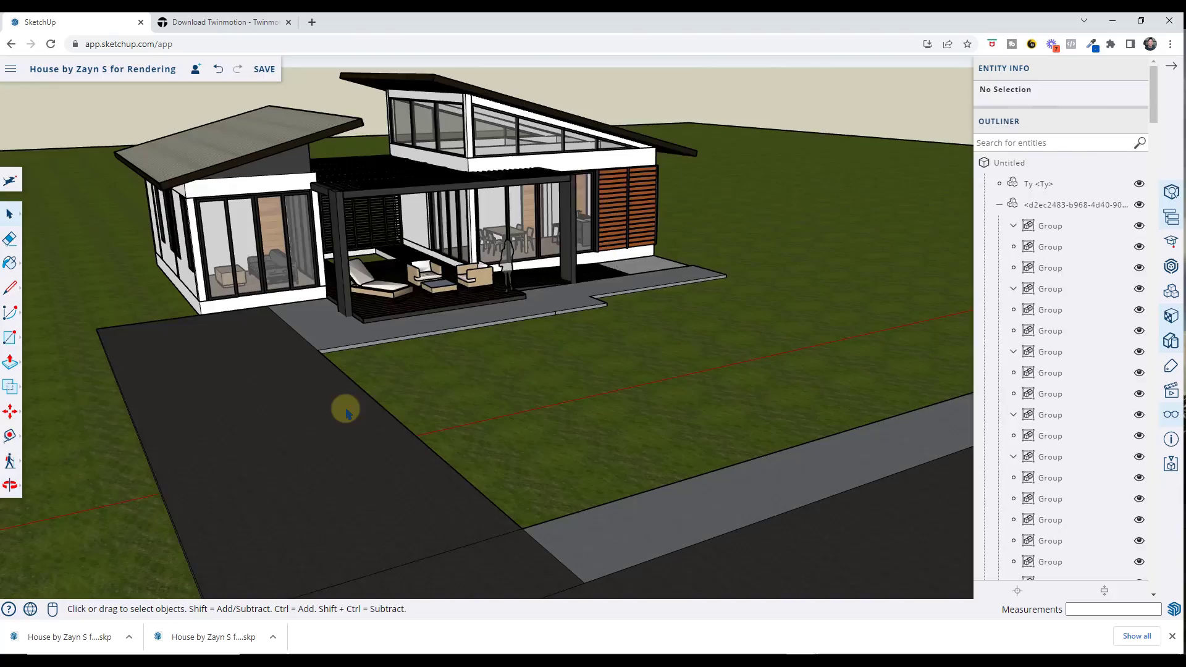
pyautogui.click(336, 376)
pyautogui.scroll(3, 567, 401)
pyautogui.click(1172, 266)
pyautogui.click(1050, 433)
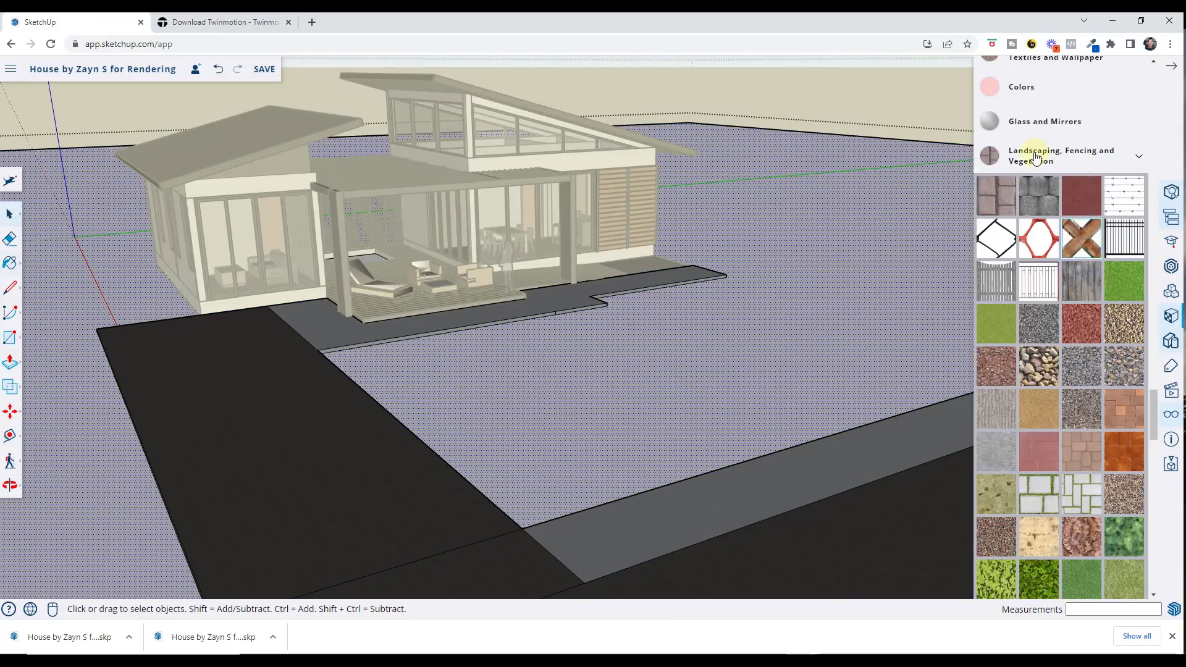
pyautogui.click(1124, 281)
pyautogui.click(529, 299)
pyautogui.click(10, 68)
# Reimport the house model in Twinmotion from the newer (2).skp file
pyautogui.moveTo(47, 274)
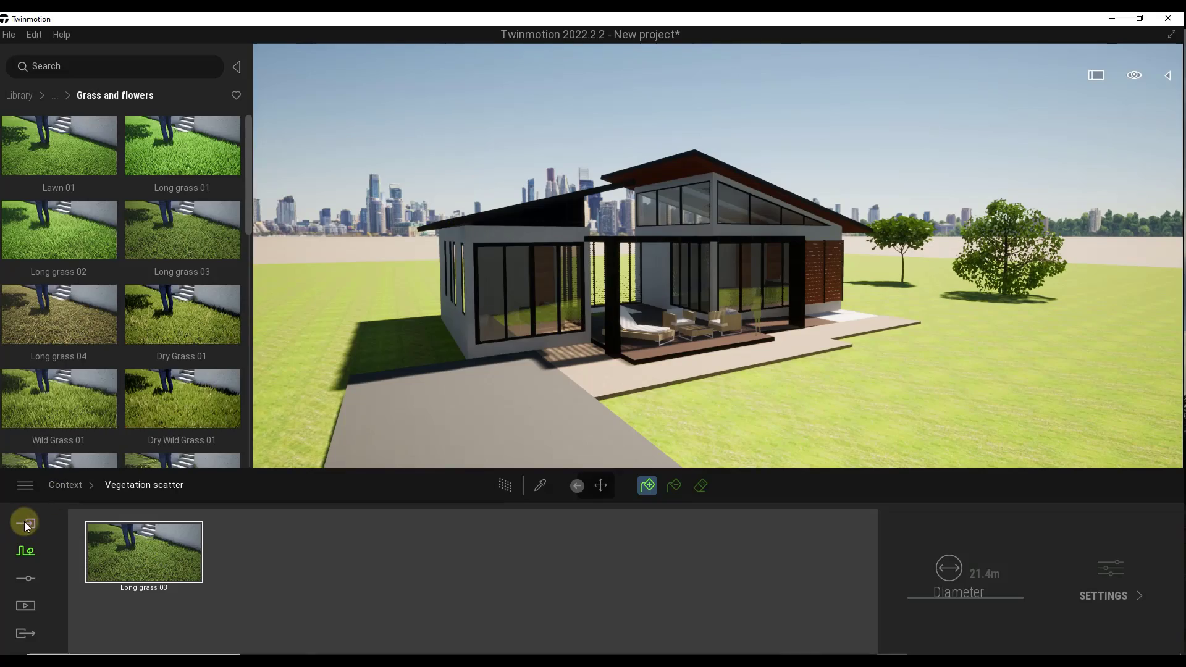
pyautogui.click(26, 524)
pyautogui.click(247, 546)
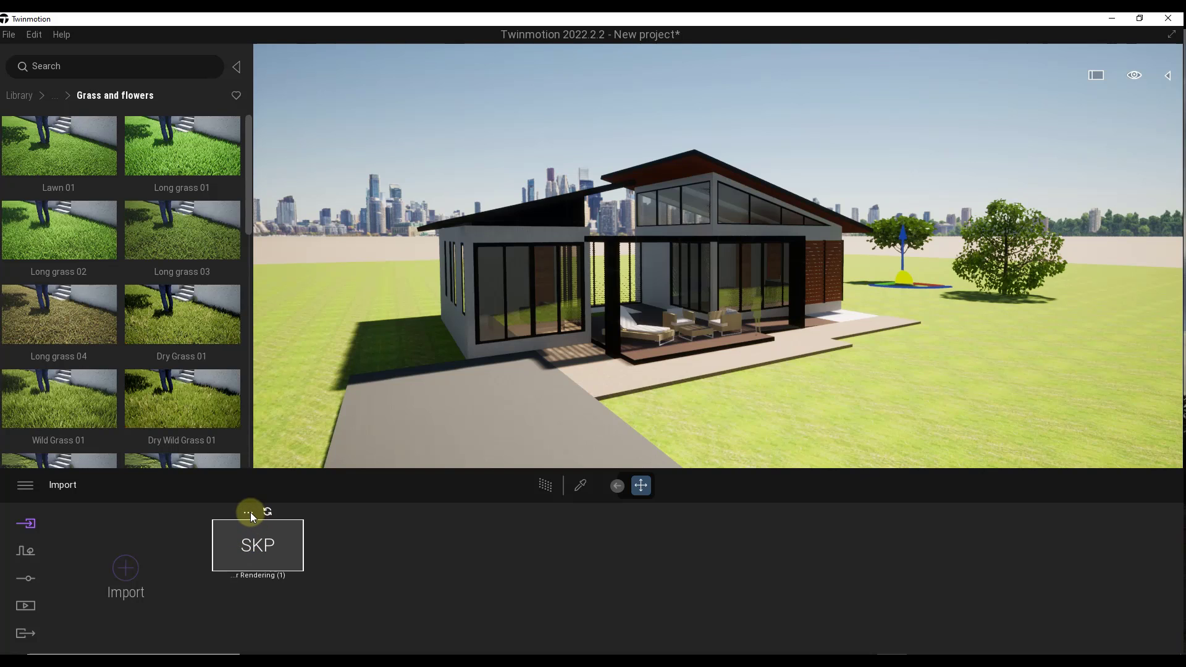
pyautogui.click(251, 513)
pyautogui.click(247, 480)
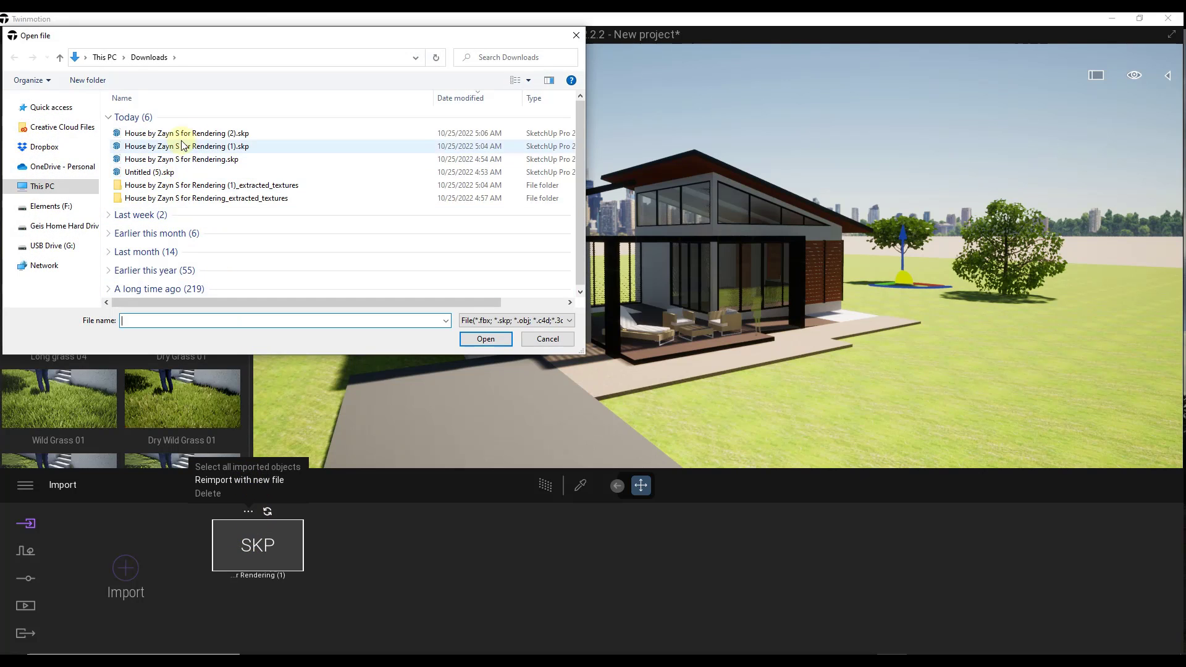
pyautogui.click(210, 133)
pyautogui.click(486, 338)
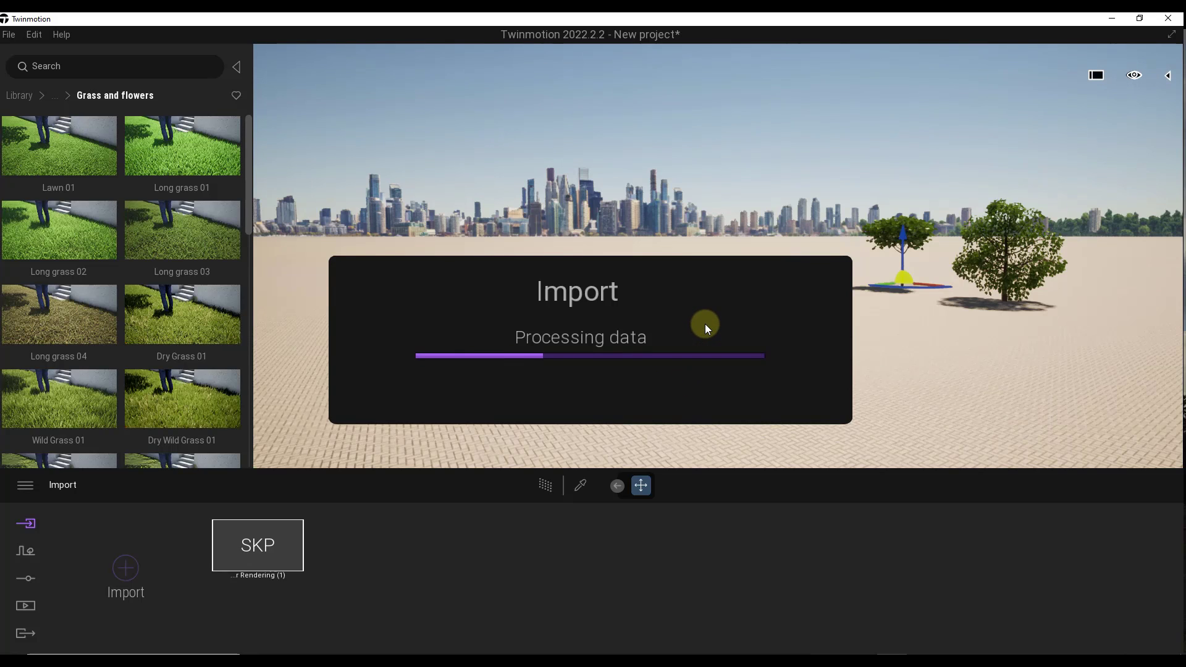
# Orbit around the updated house and return to scattering Long grass 03
pyautogui.moveTo(679, 344); pyautogui.dragTo(679, 344)
pyautogui.click(234, 565)
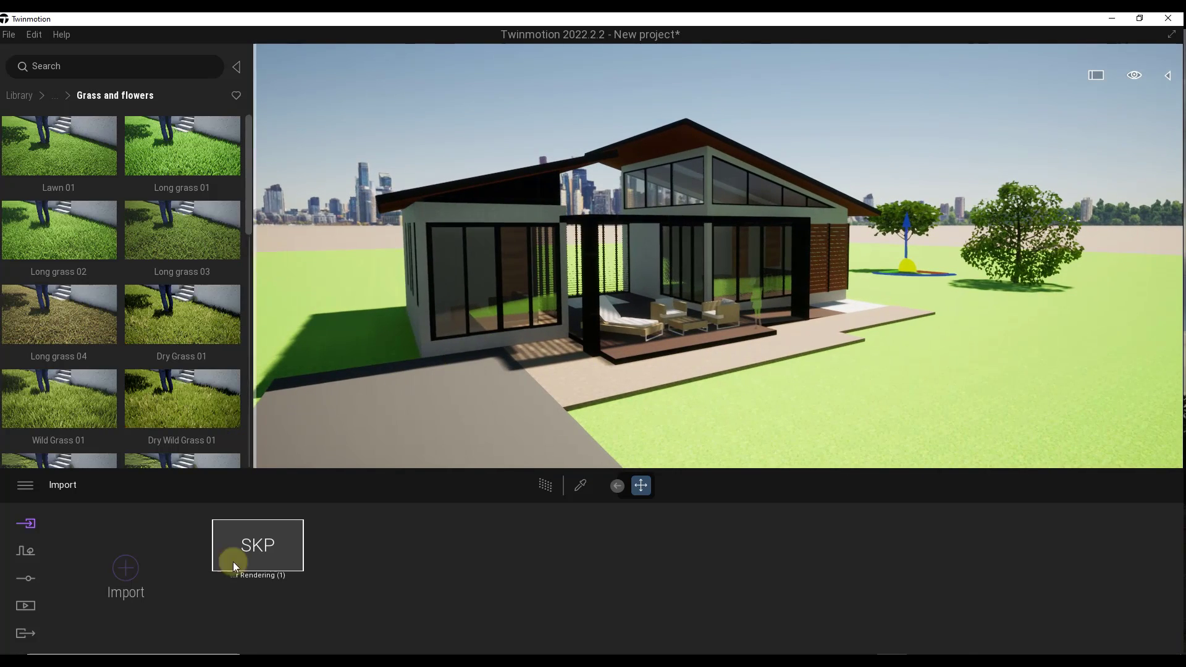
pyautogui.click(25, 550)
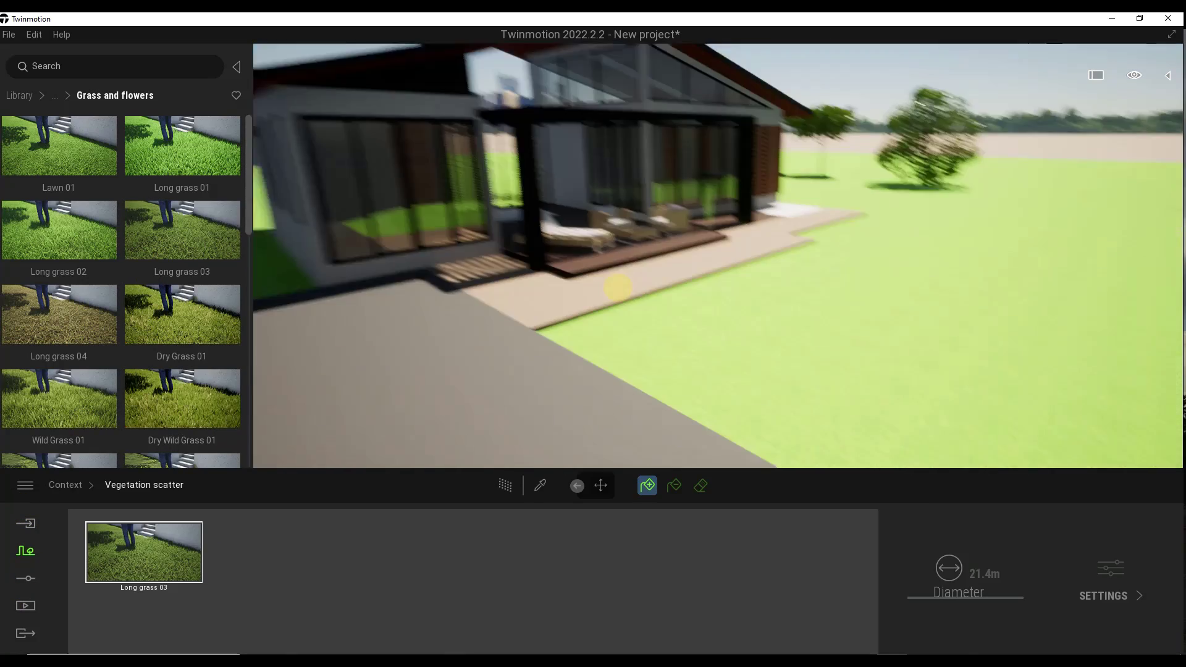
# Set the grass Eraser brush to a 1.0m diameter and clear Long grass 03 from the path edges
pyautogui.moveTo(616, 287)
pyautogui.mouseDown()
pyautogui.moveTo(657, 313)
pyautogui.moveTo(740, 304)
pyautogui.moveTo(746, 341)
pyautogui.moveTo(641, 312)
pyautogui.mouseUp()
pyautogui.scroll(5, 739, 331)
pyautogui.click(700, 485)
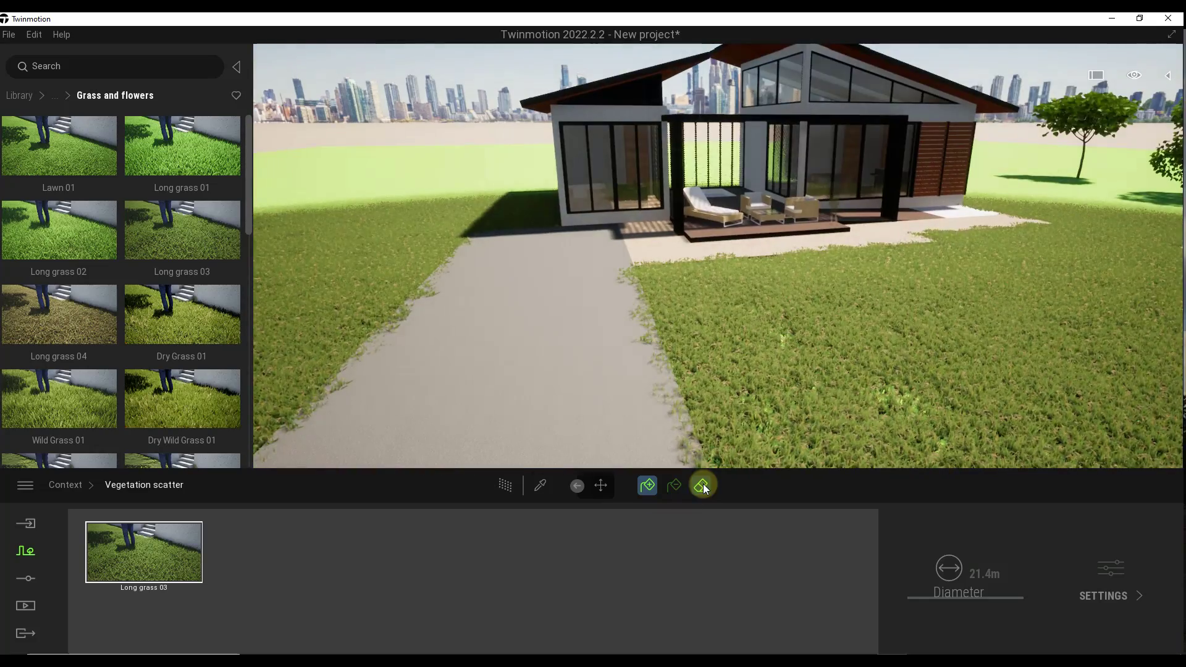
pyautogui.moveTo(938, 595); pyautogui.dragTo(941, 626)
pyautogui.click(1004, 568)
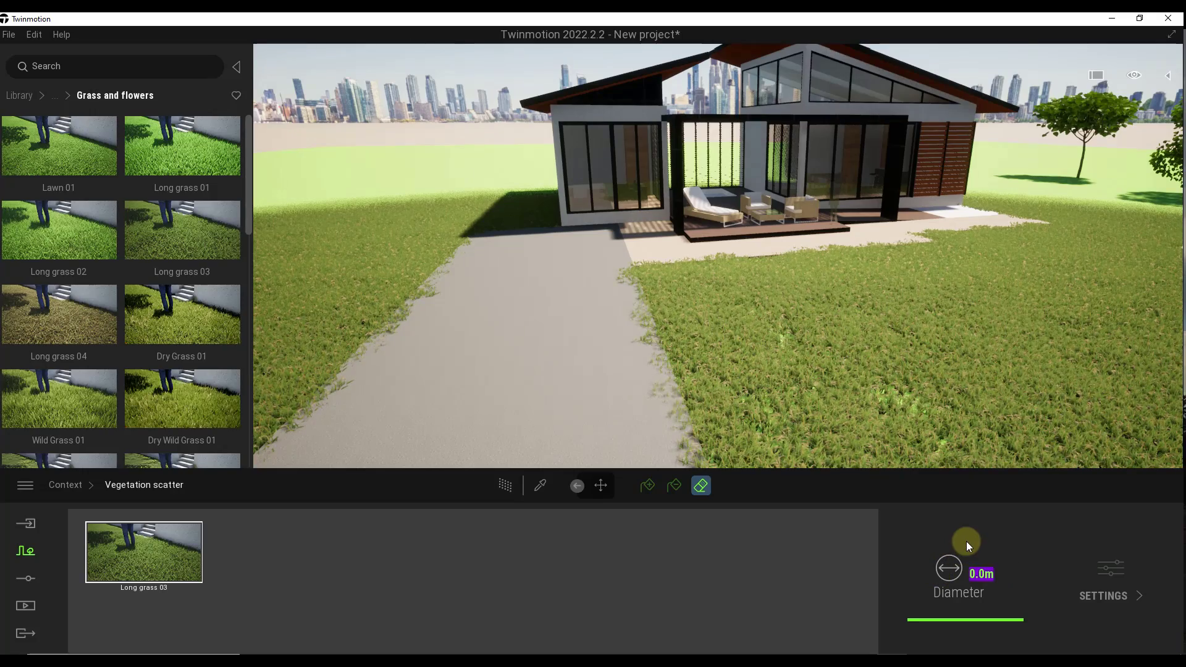
pyautogui.write('2')
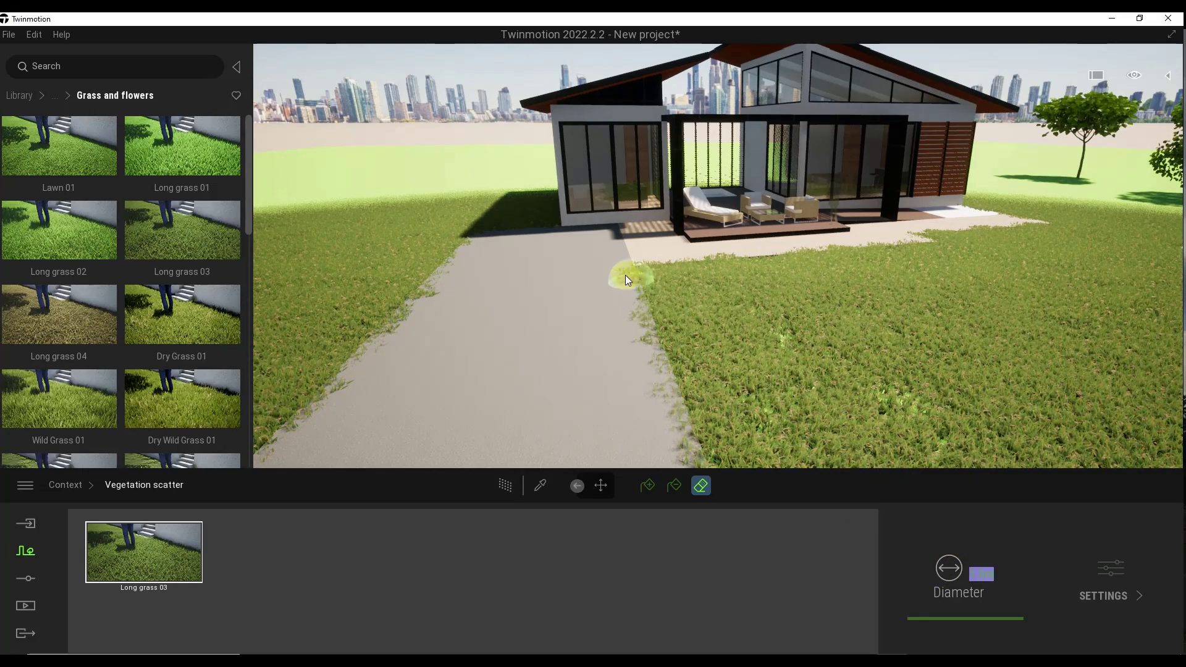
pyautogui.press('Return')
pyautogui.scroll(-3, 635, 269)
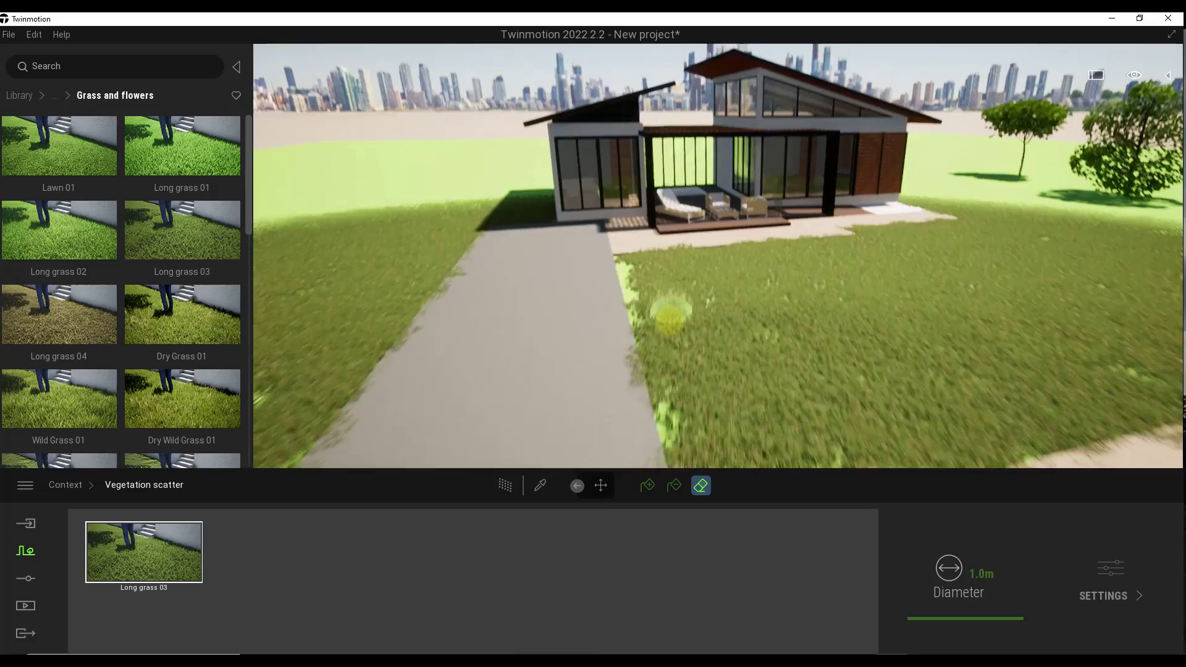
pyautogui.scroll(-2, 620, 361)
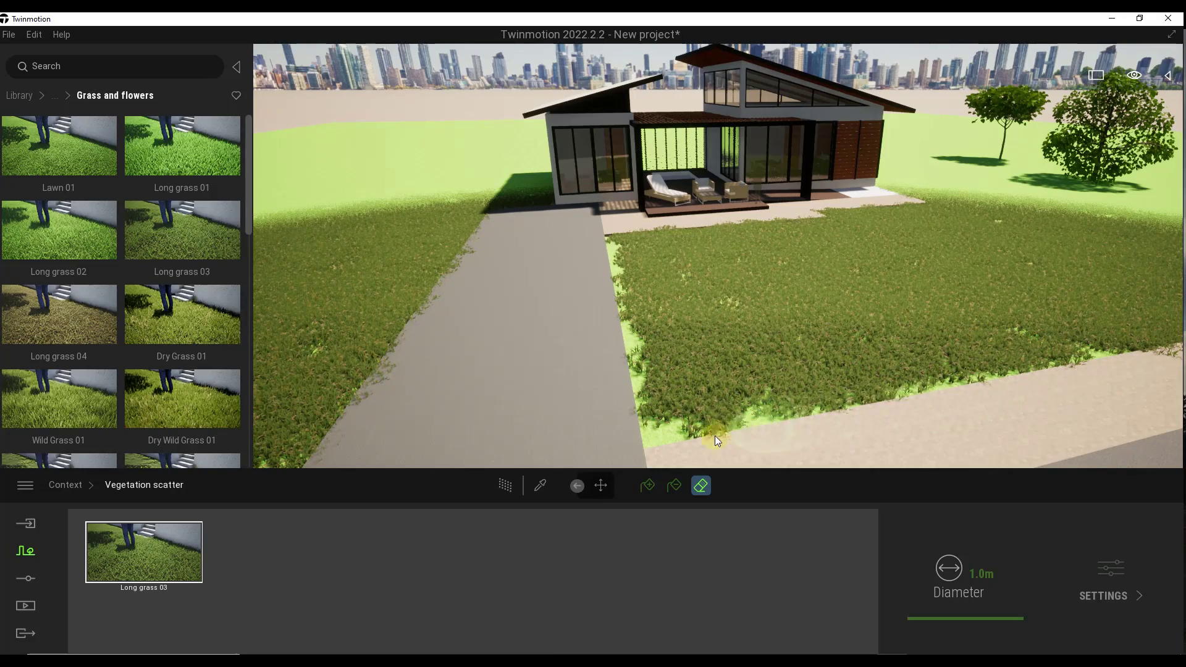
# Move a stray grass clump slightly down at the lawn's edge
pyautogui.click(601, 486)
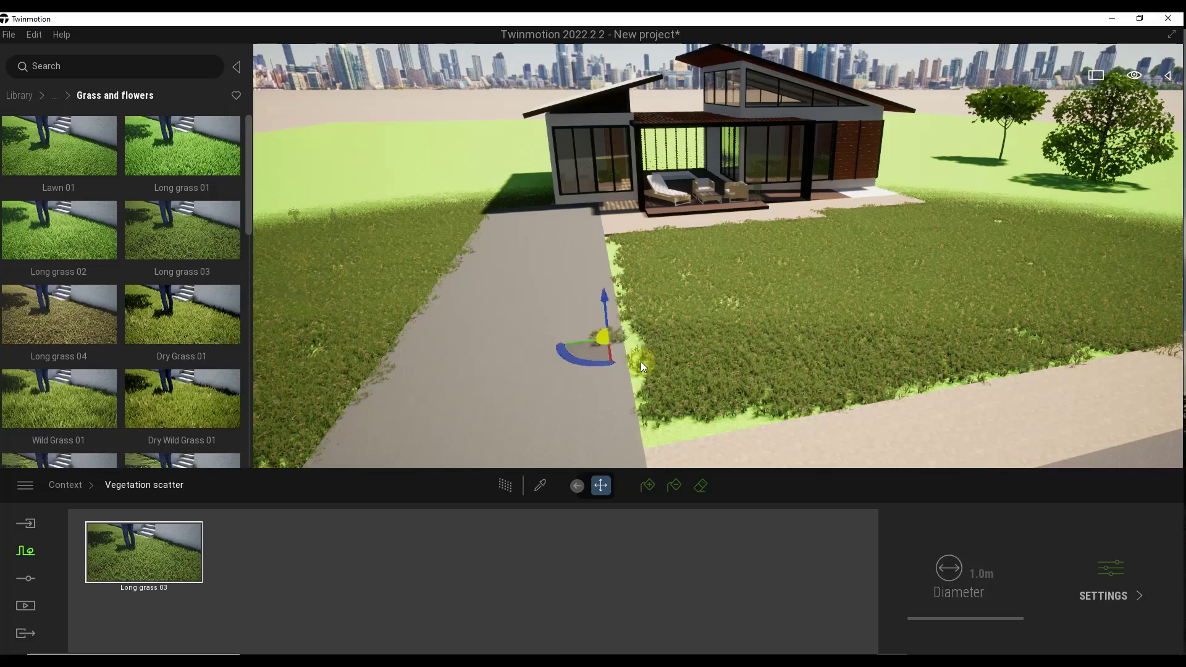
pyautogui.moveTo(676, 410); pyautogui.dragTo(677, 428)
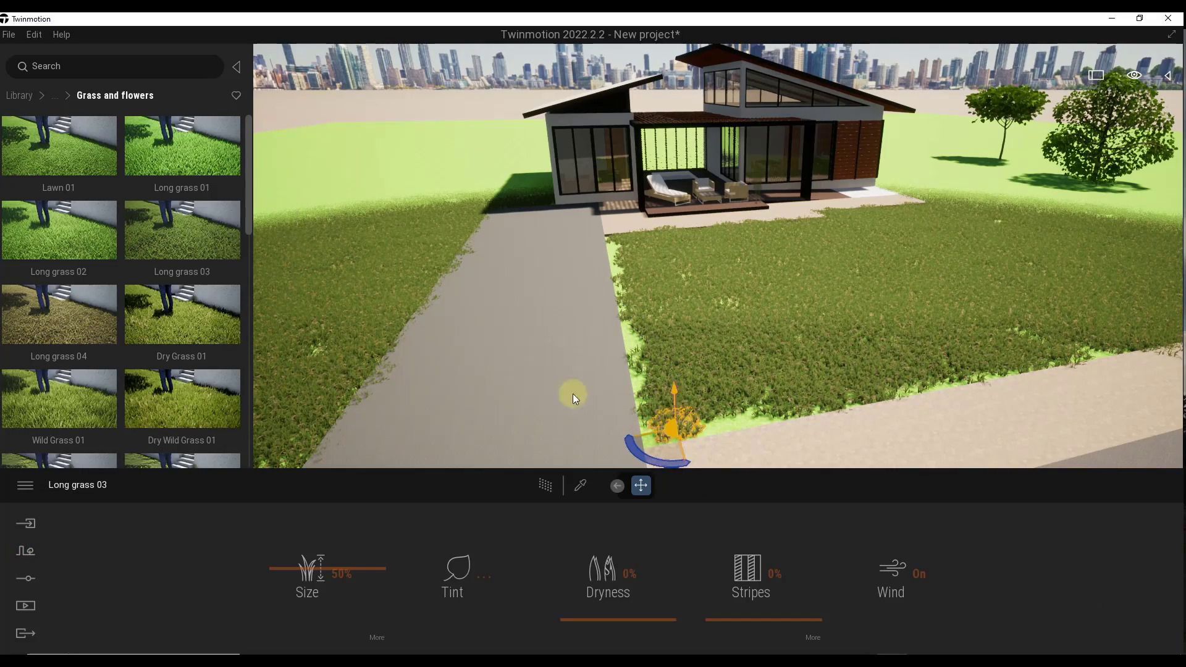
pyautogui.moveTo(168, 240)
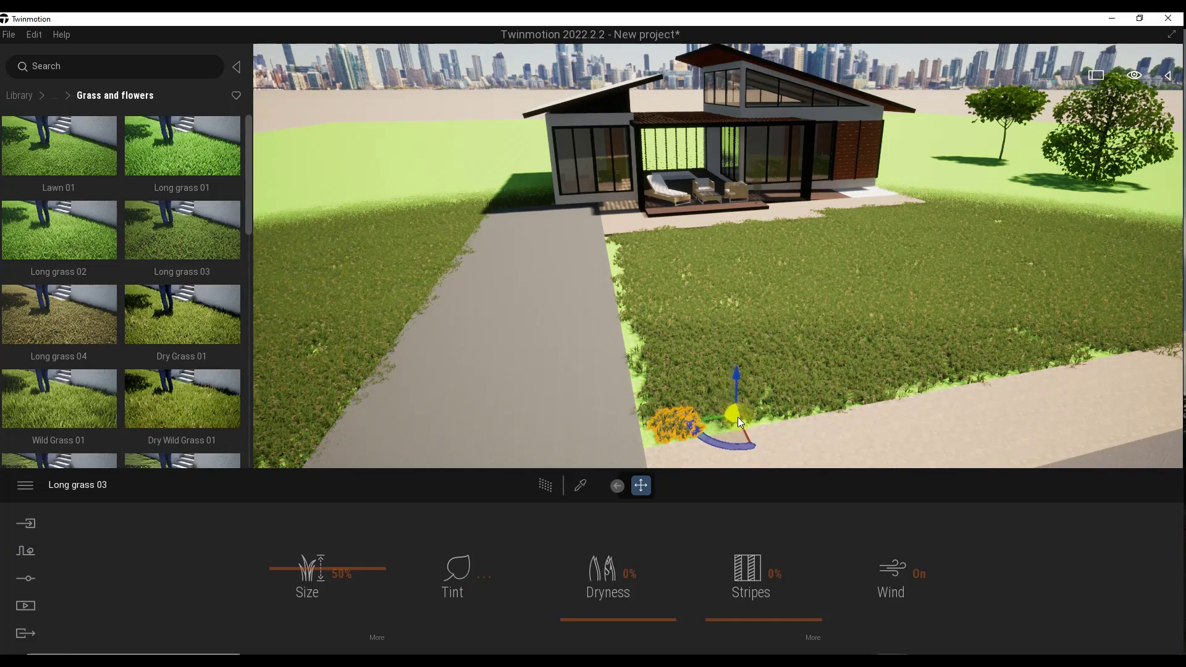
# Orbit the view lower toward the house's left wing and return to the library root
pyautogui.moveTo(598, 287); pyautogui.dragTo(587, 289, button='right')
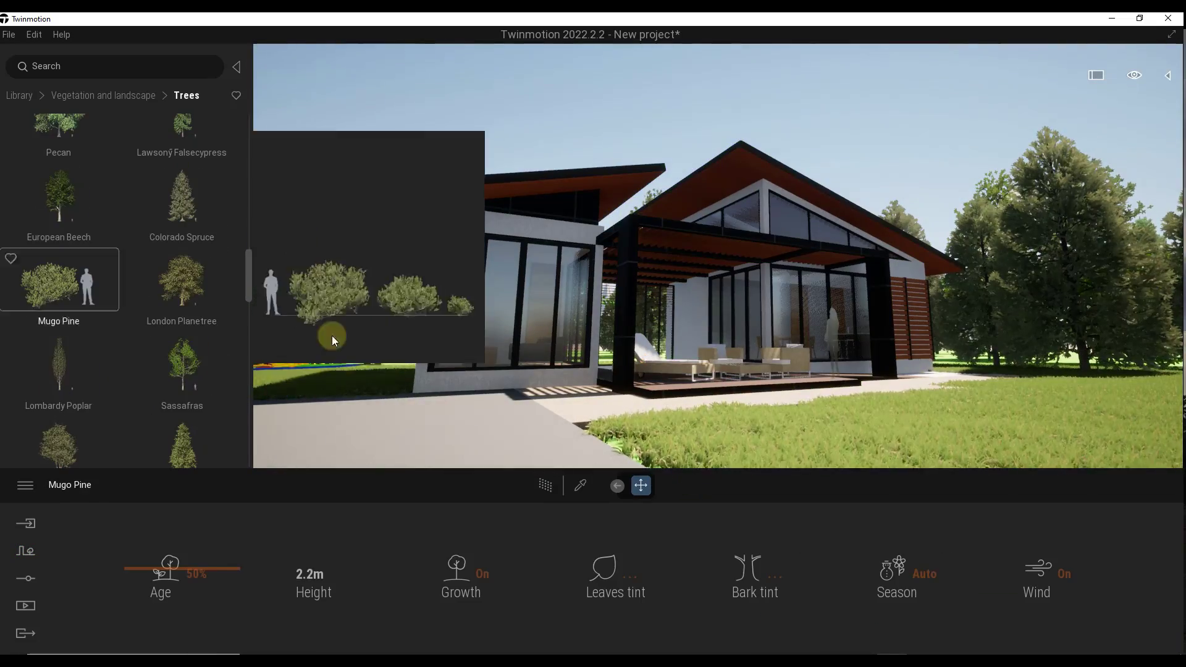
pyautogui.click(19, 95)
# Apply the MoAf Cloudy 04 HDRI sky and rotate it so clouds sit behind the house
pyautogui.click(57, 328)
pyautogui.click(62, 164)
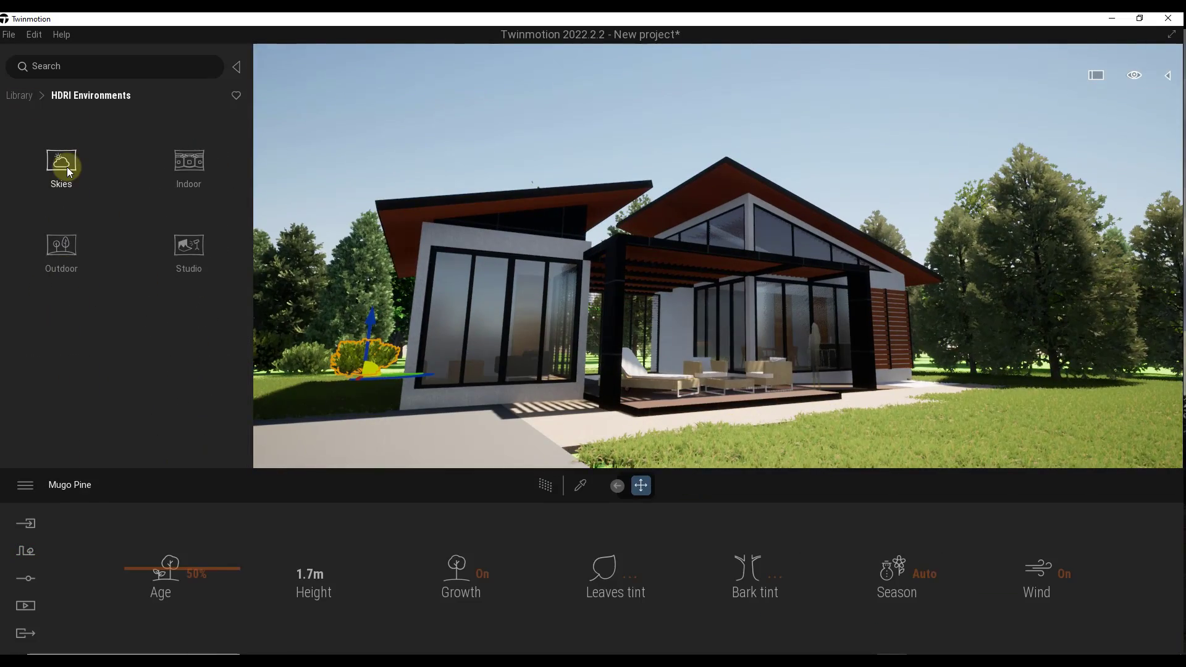
pyautogui.click(194, 166)
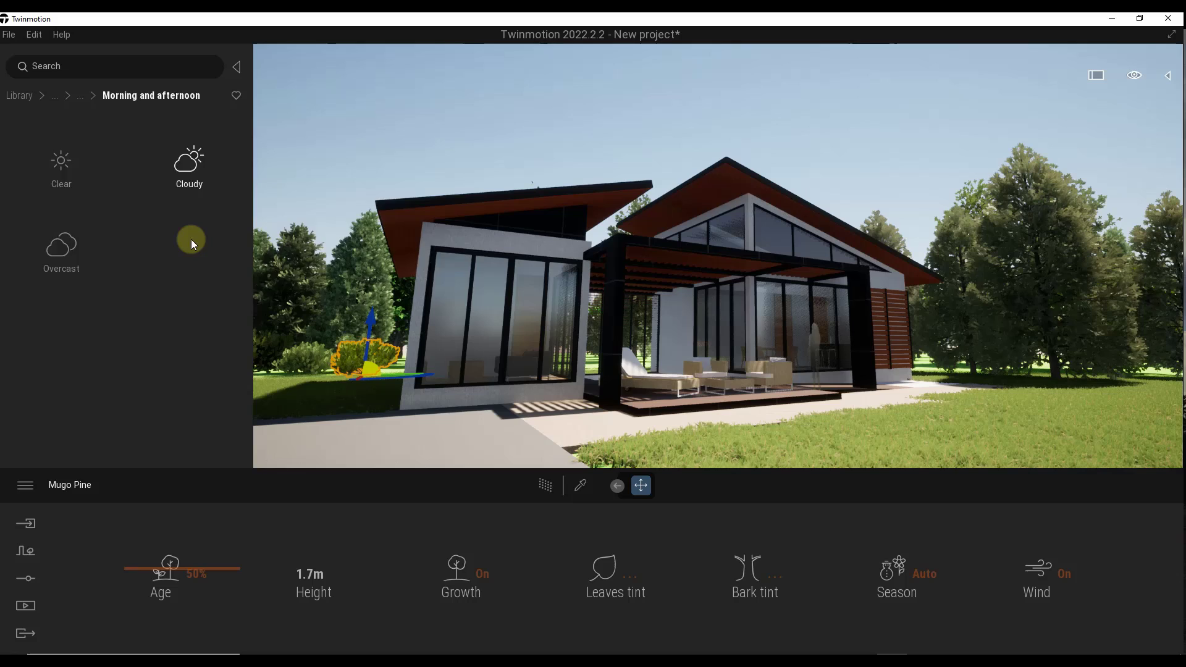
pyautogui.moveTo(183, 222); pyautogui.dragTo(638, 122)
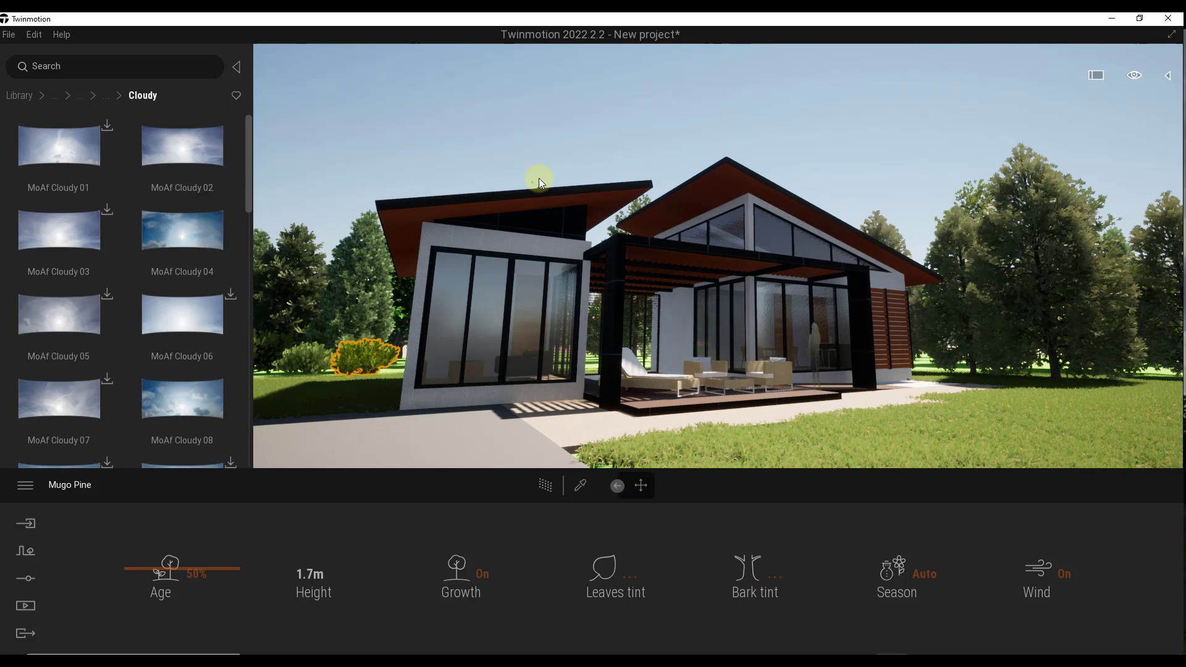
pyautogui.moveTo(554, 159); pyautogui.dragTo(555, 161)
pyautogui.moveTo(747, 594); pyautogui.dragTo(766, 565)
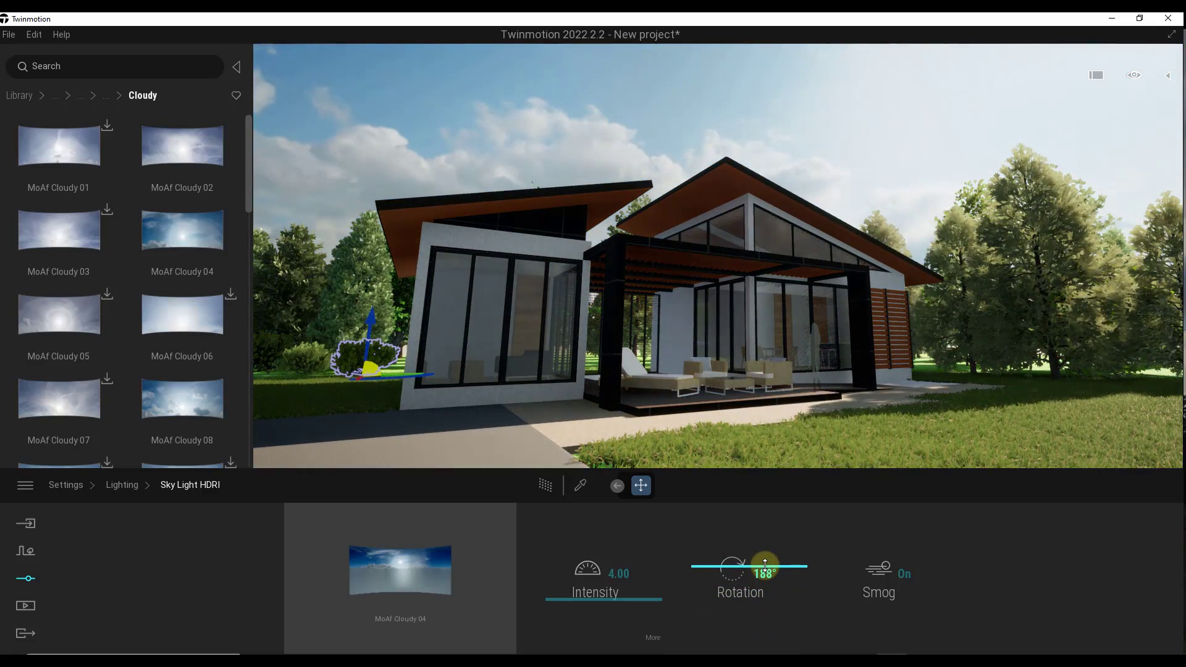
# Create Image1 from the current view and turn its Path Tracer renderer on
pyautogui.click(89, 605)
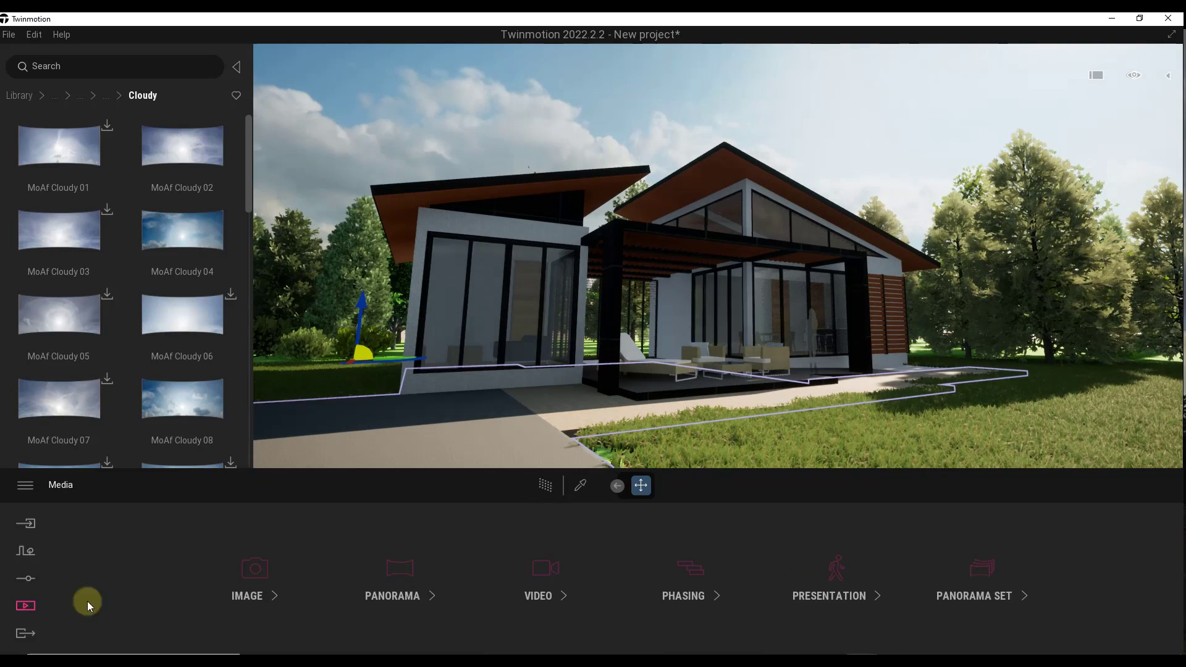
pyautogui.click(265, 579)
pyautogui.click(133, 570)
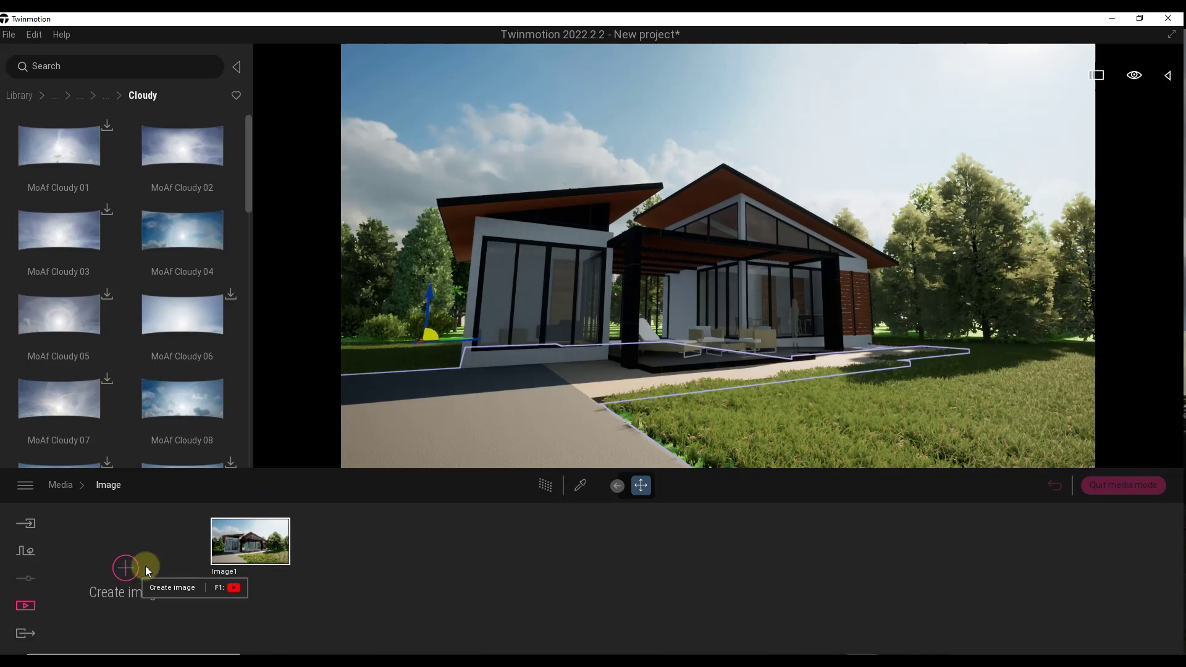
pyautogui.click(279, 572)
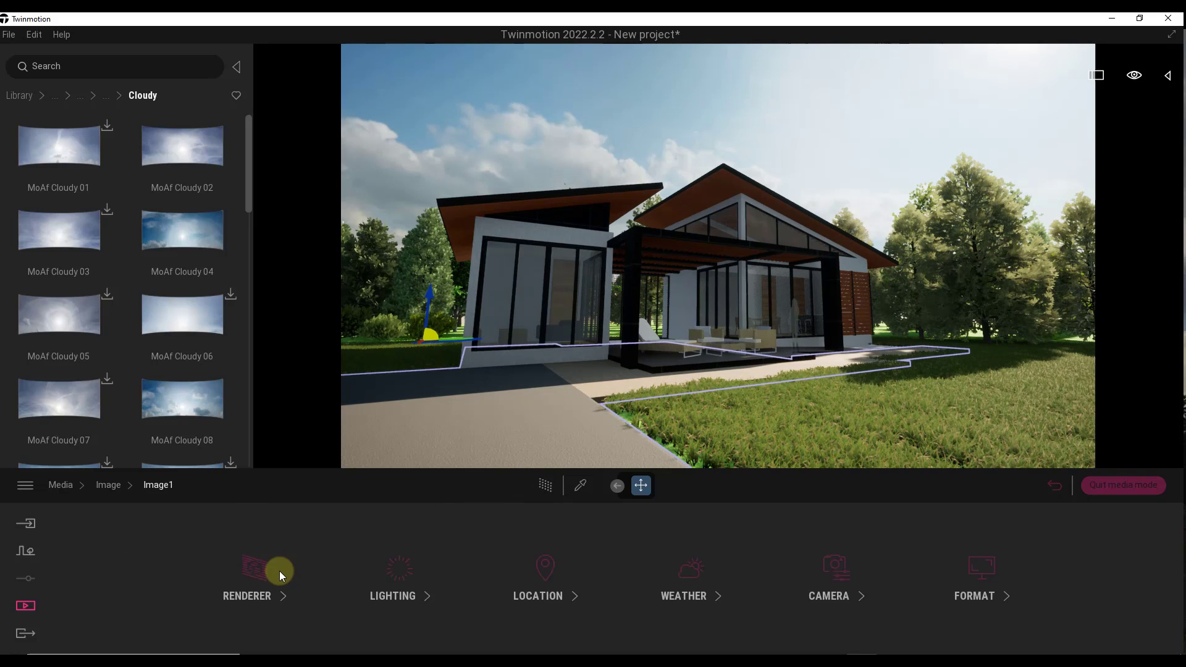
pyautogui.click(261, 571)
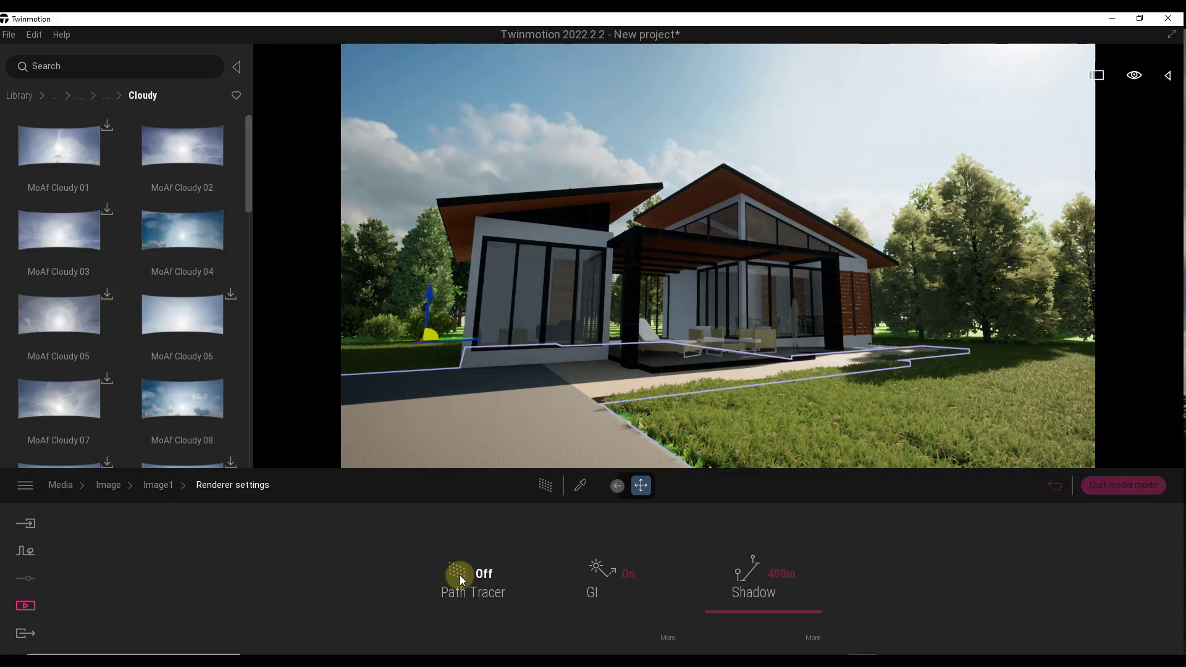
pyautogui.click(491, 574)
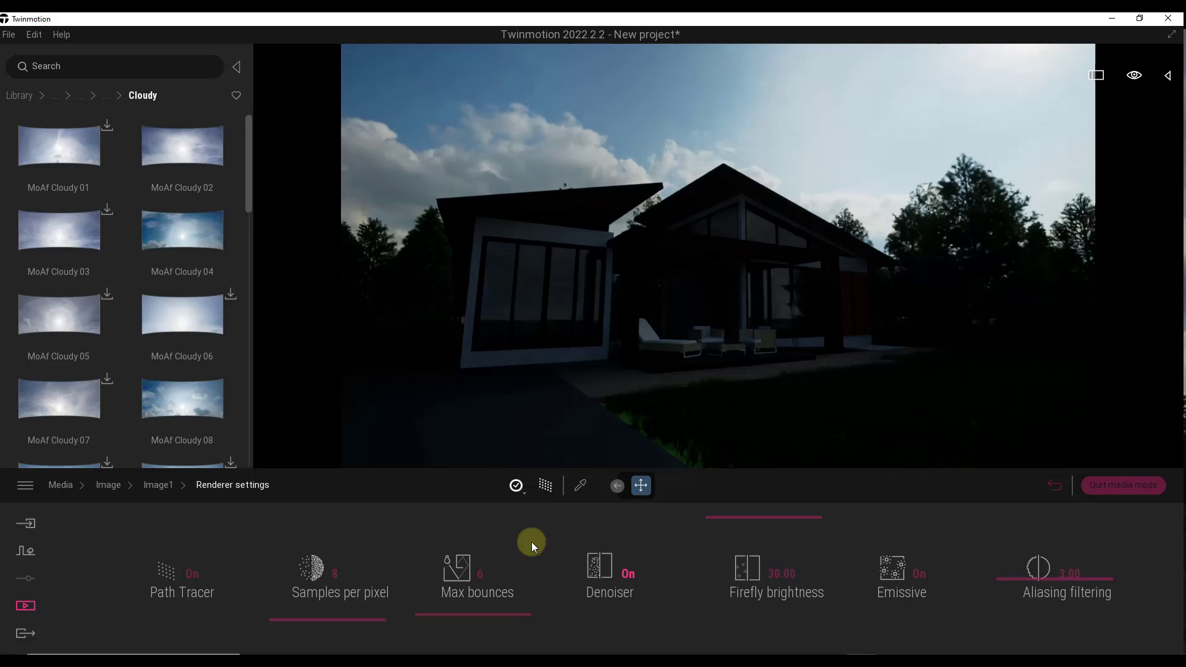
# Raise Image1's exposure to 2.64 and white balance to about 9431K
pyautogui.click(157, 485)
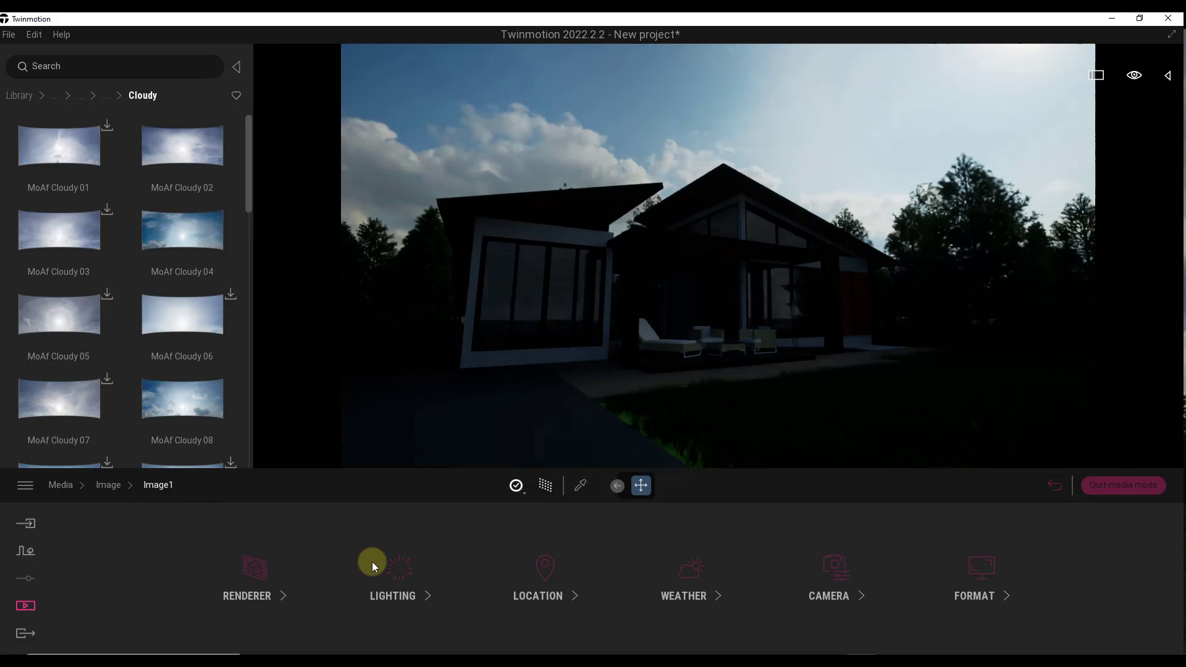
pyautogui.click(372, 565)
pyautogui.moveTo(367, 577); pyautogui.dragTo(384, 549)
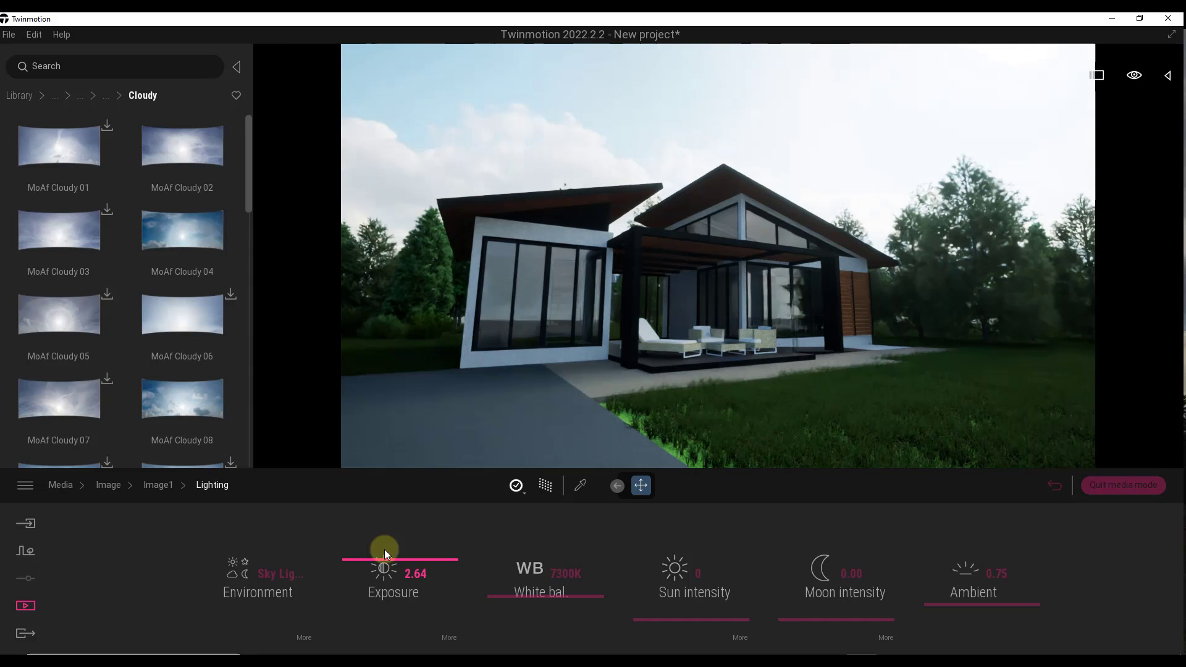
pyautogui.moveTo(561, 577); pyautogui.dragTo(564, 574)
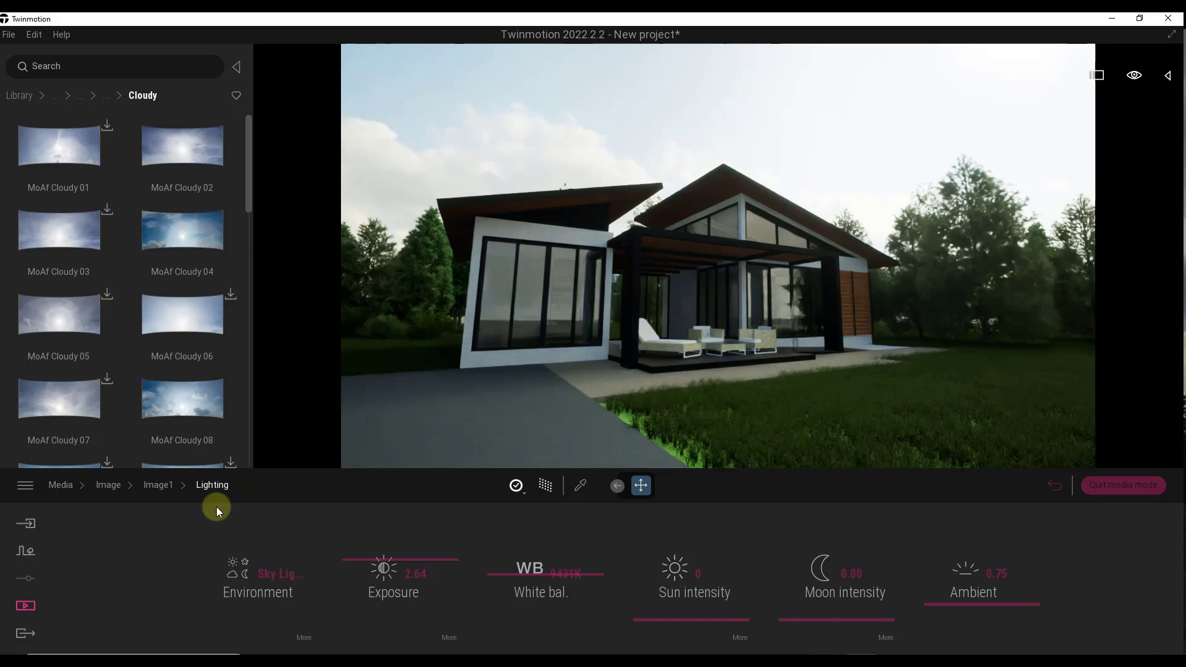
# Refresh the Image1 thumbnail in the still image list
pyautogui.click(26, 605)
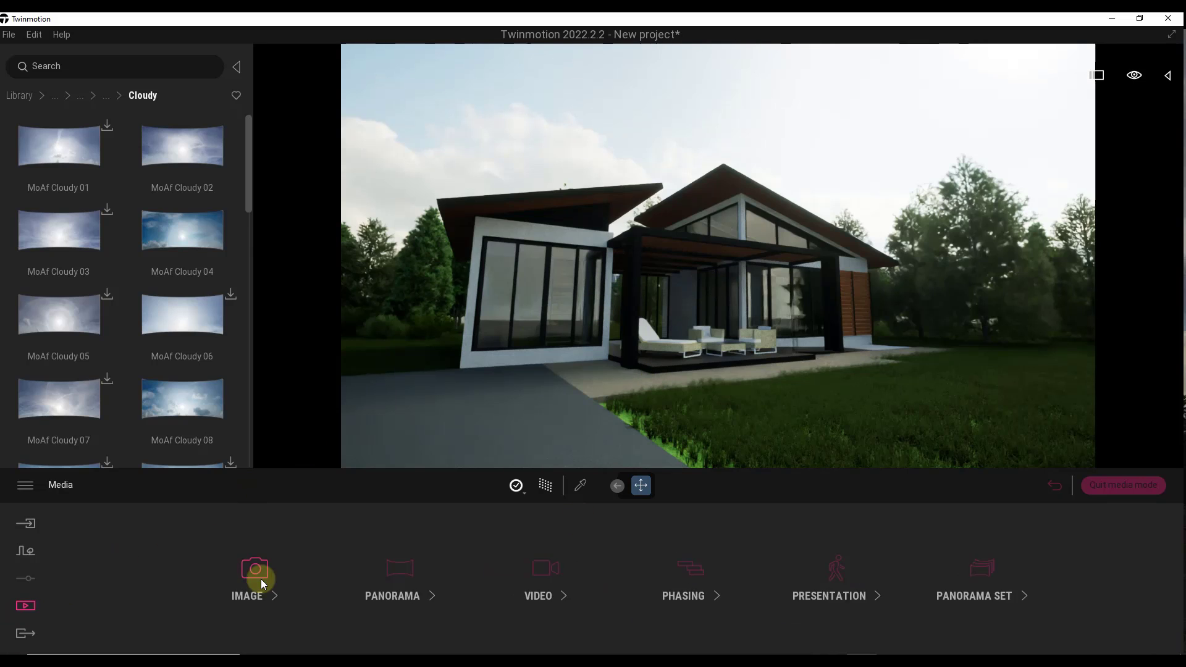
pyautogui.click(256, 577)
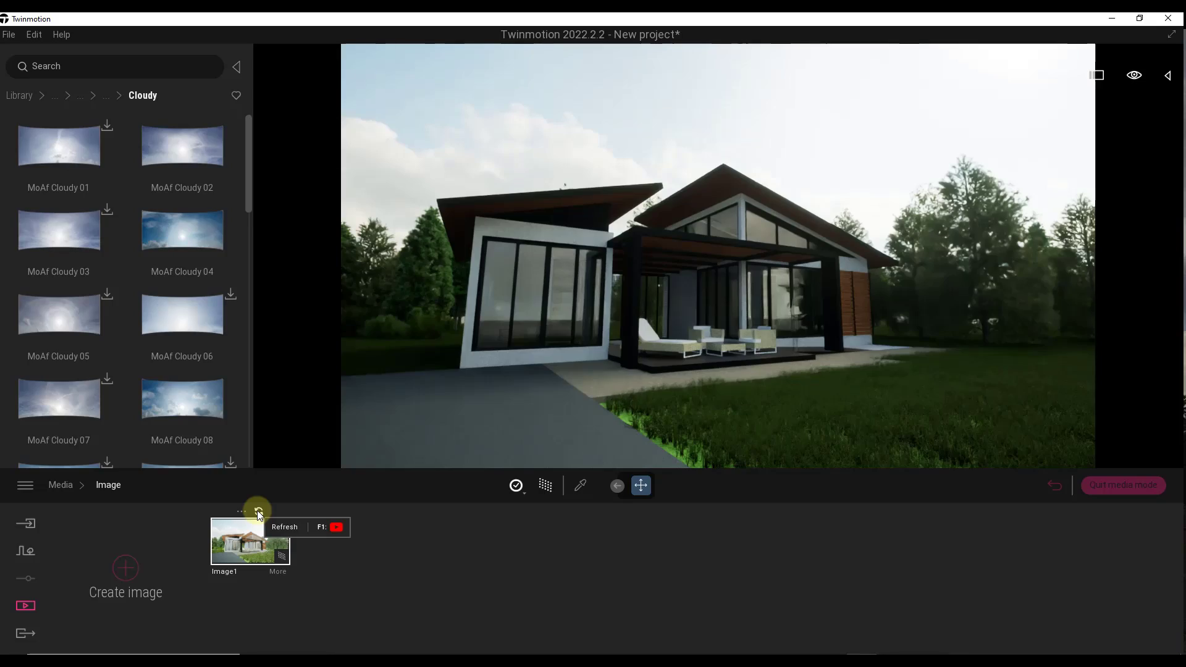
pyautogui.click(258, 512)
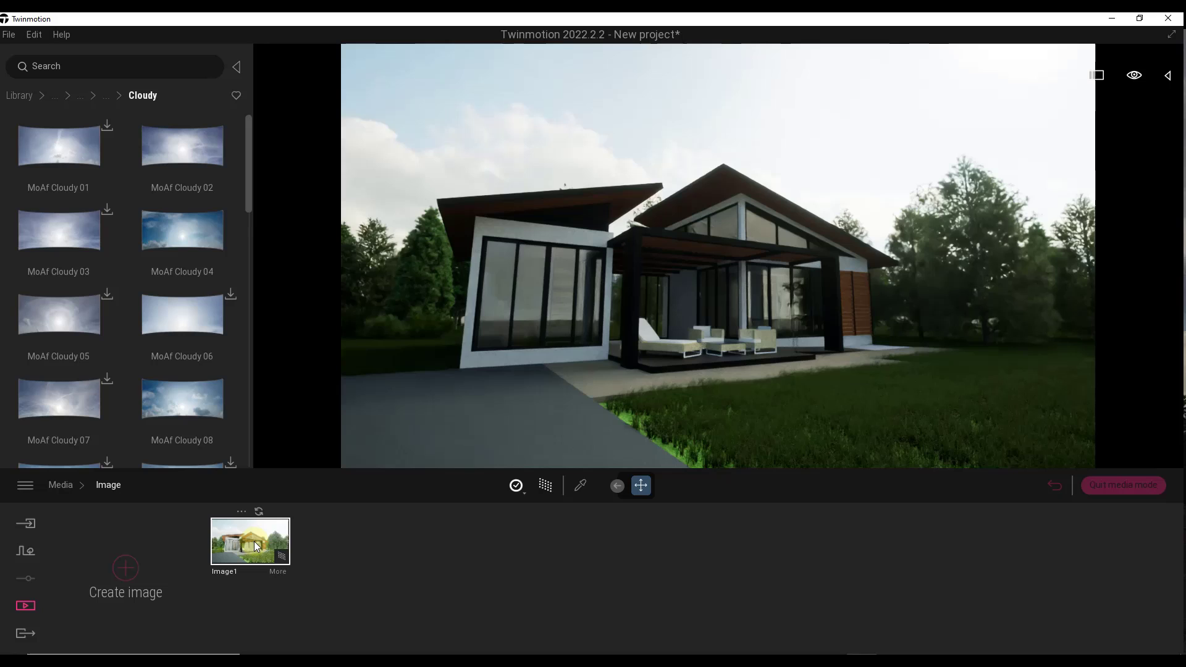
# Export Image1 as a PNG to the '26 Rendering with the Free Version' folder
pyautogui.click(24, 635)
pyautogui.click(185, 573)
pyautogui.click(193, 212)
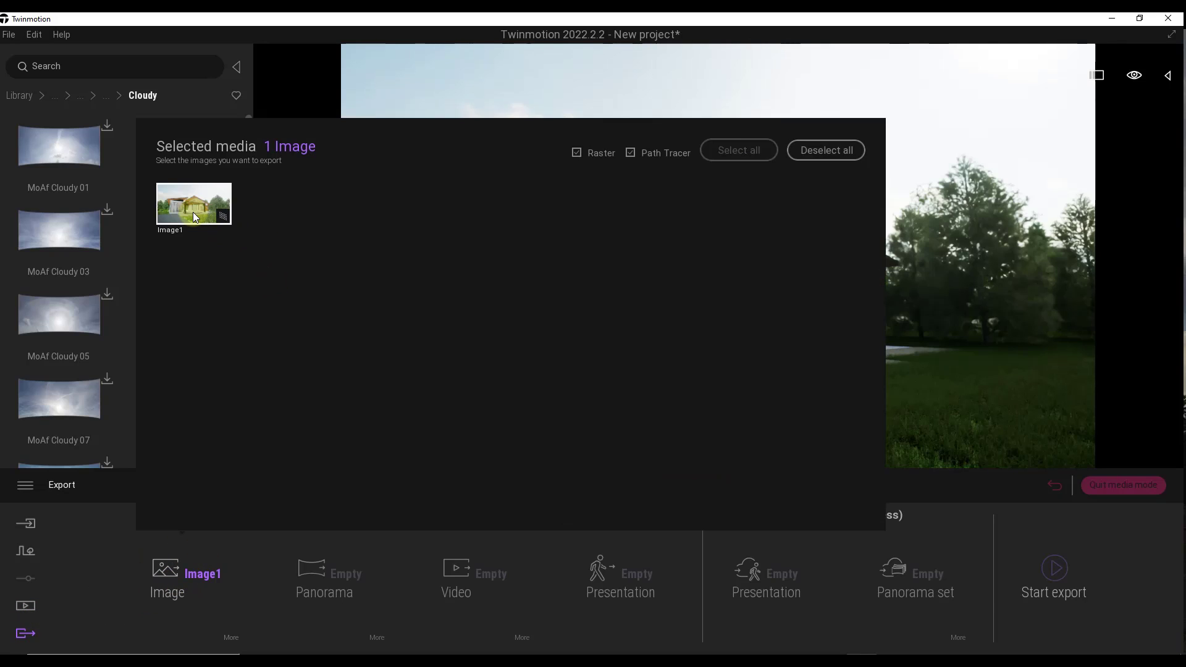
pyautogui.click(686, 568)
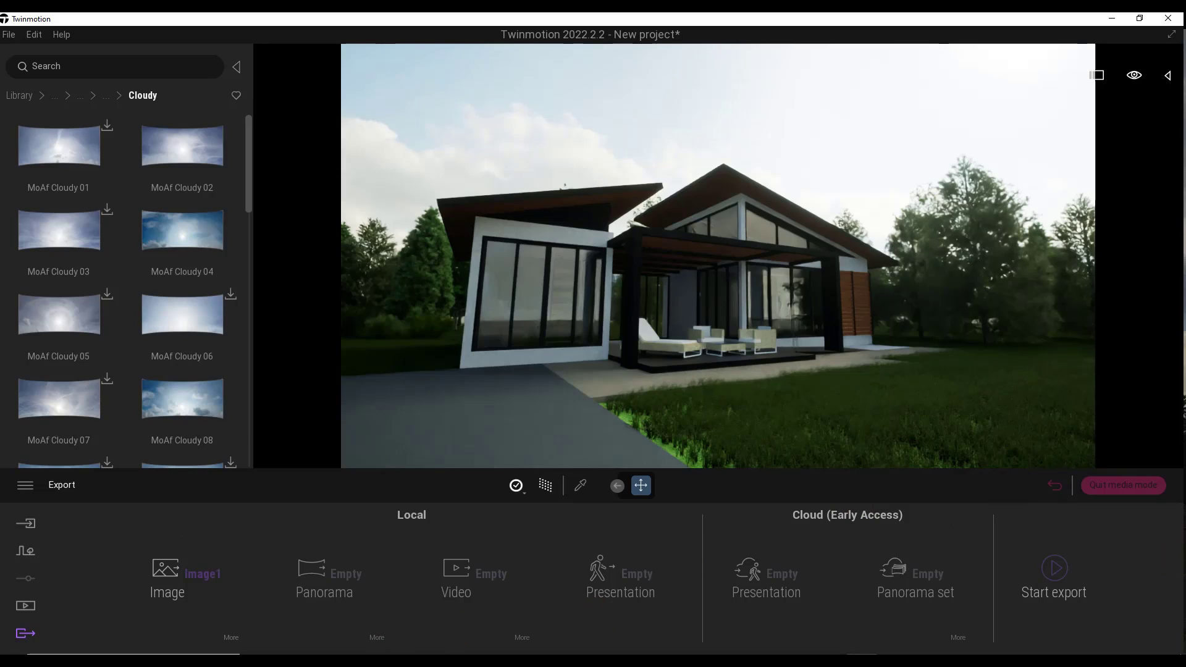
pyautogui.click(1058, 568)
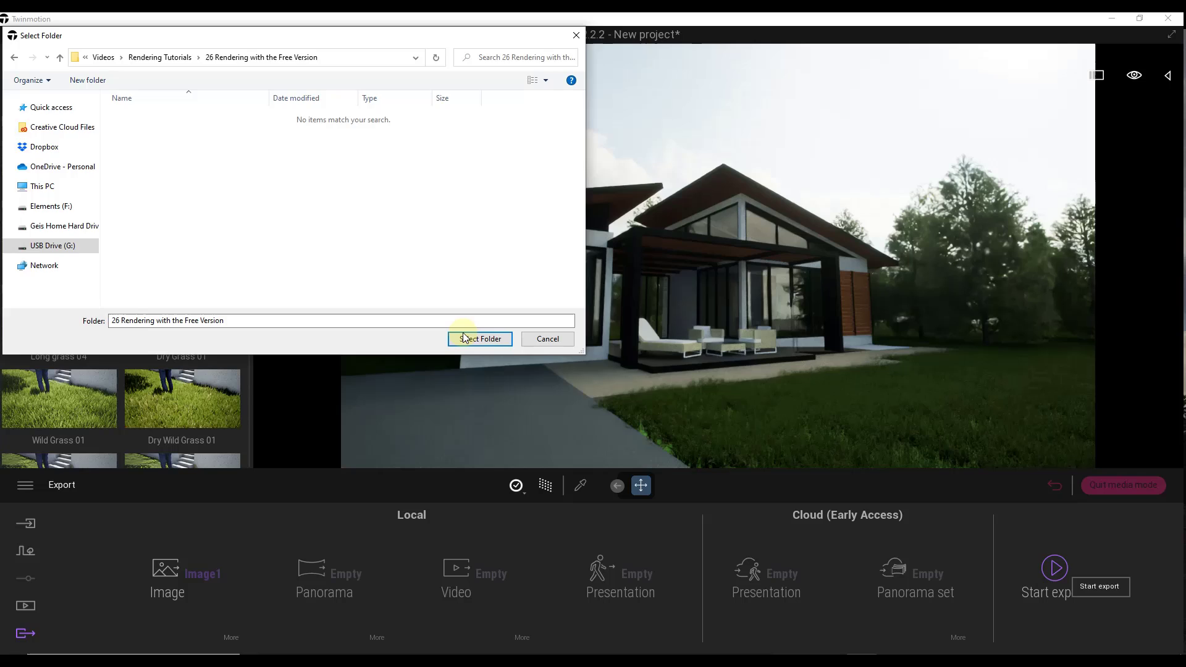
pyautogui.click(464, 338)
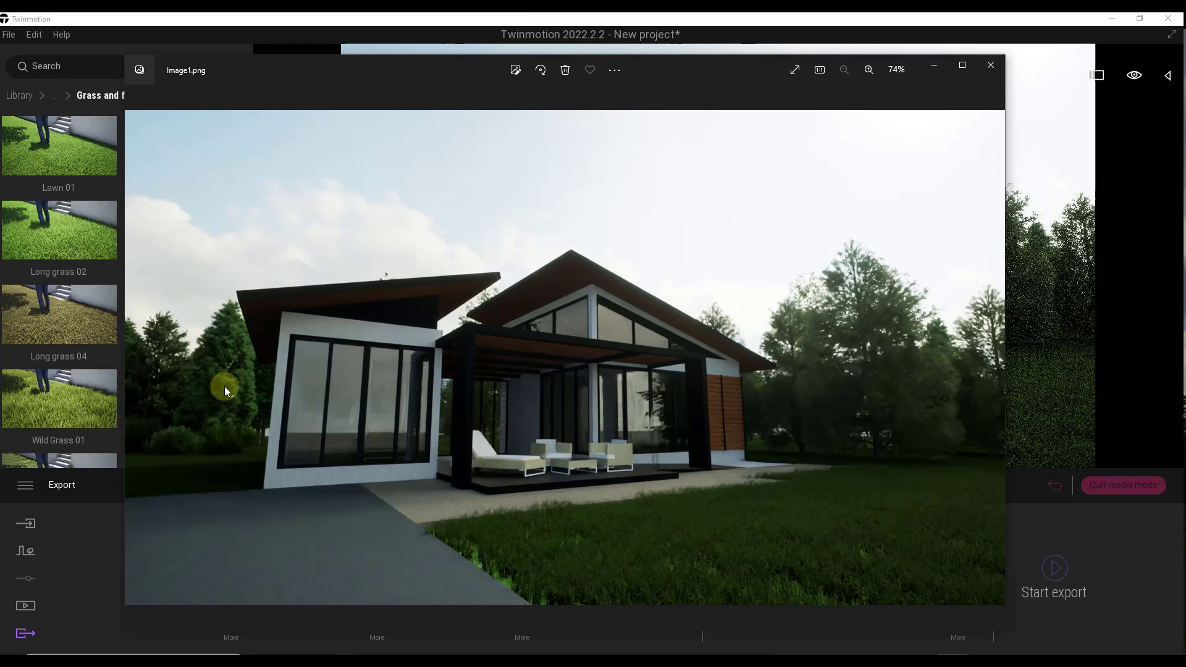